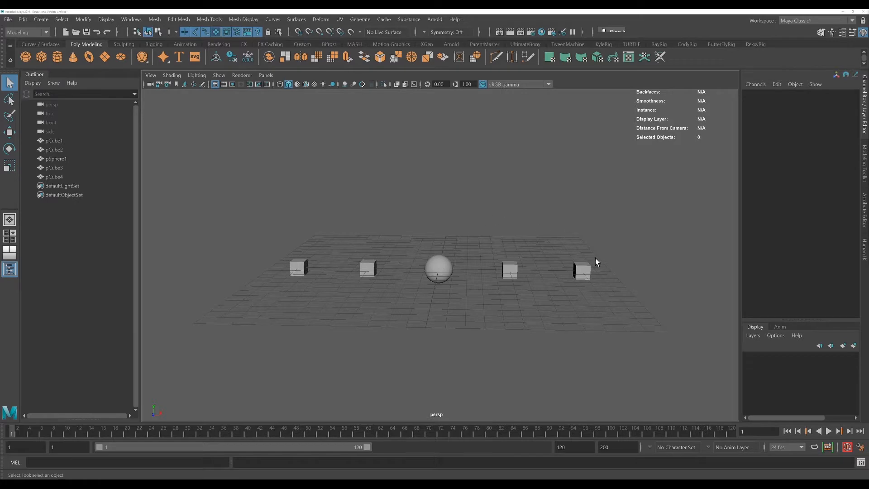
Extrude the top face of the leftmost cube upward by about 0.41
left_click(299, 268)
key("f")
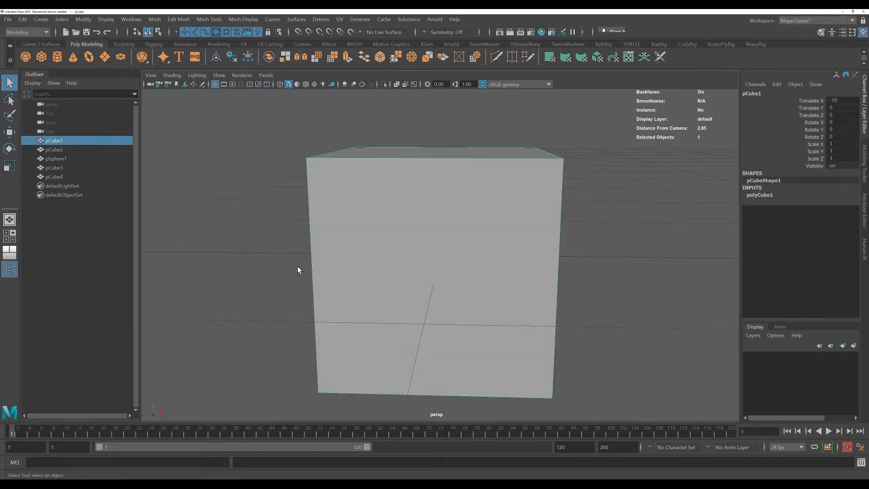
left_click_drag(499, 226, 537, 237, "alt")
right_click_drag(485, 179, 488, 204)
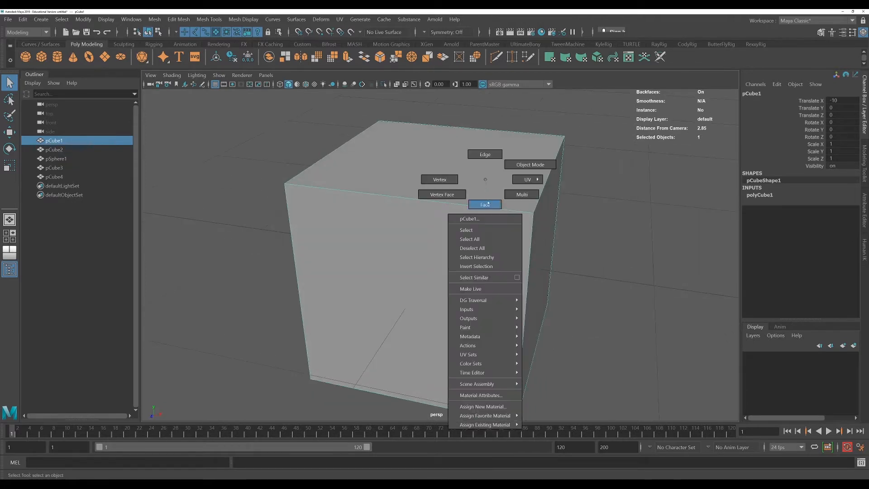
left_click(479, 175)
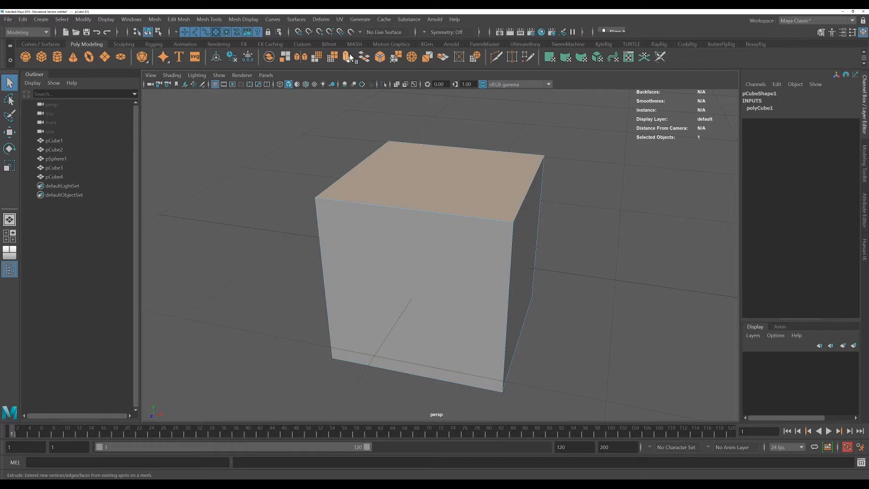
left_click(179, 19)
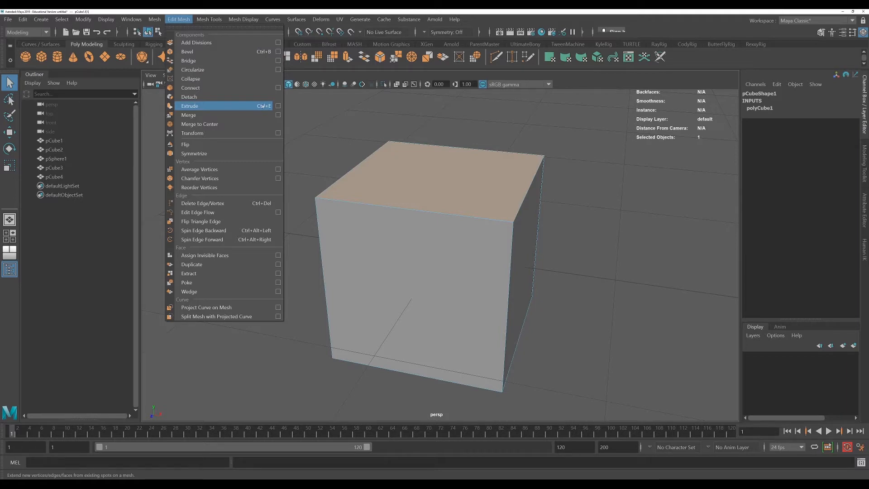
left_click(229, 107)
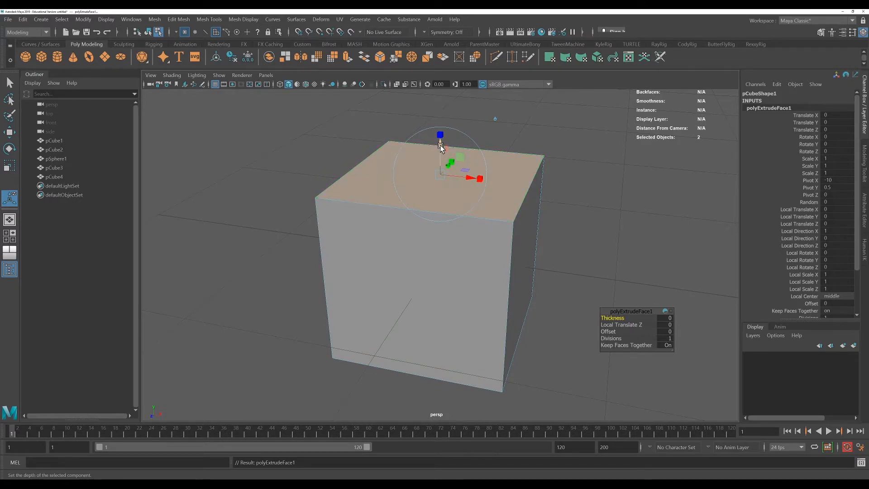
left_click_drag(441, 147, 448, 90)
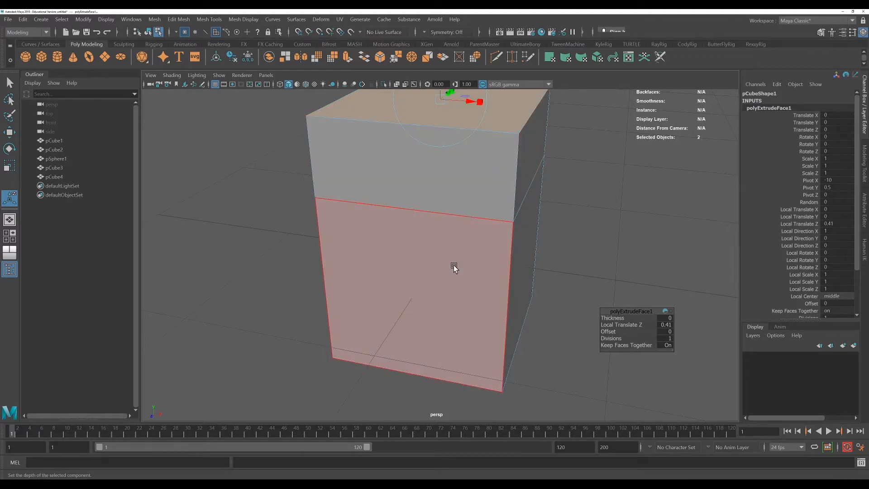
Scale the extruded top face down uniformly so the upper section of the cube tapers inward
scroll(549, 252, "down", 2)
middle_click_drag(568, 222, 563, 283, "alt")
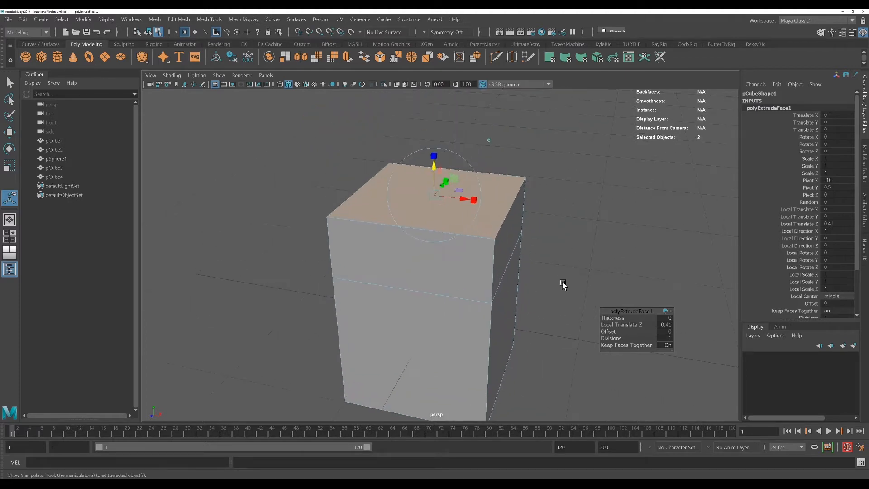
key("e")
key("r")
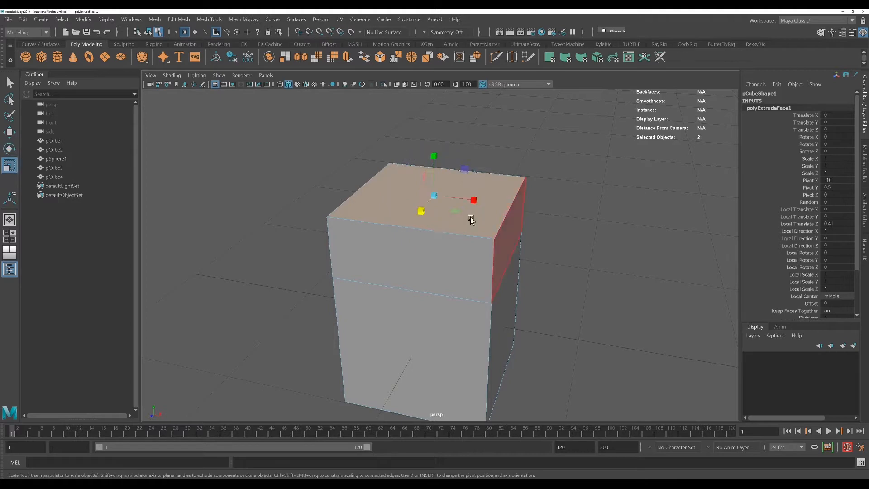
left_click_drag(434, 194, 400, 199)
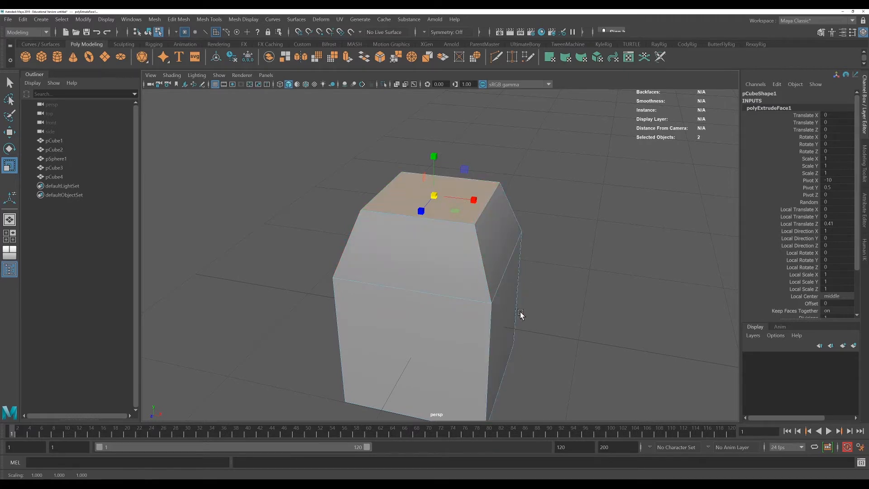
Enlarge the top face into an outward flare and try a second upward extrusion of about 0.38
left_click_drag(434, 195, 479, 184)
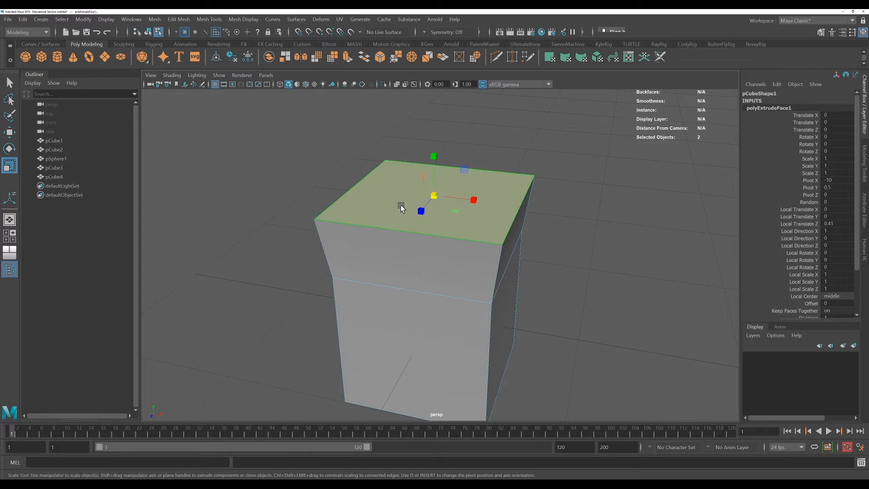
key("ctrl+e")
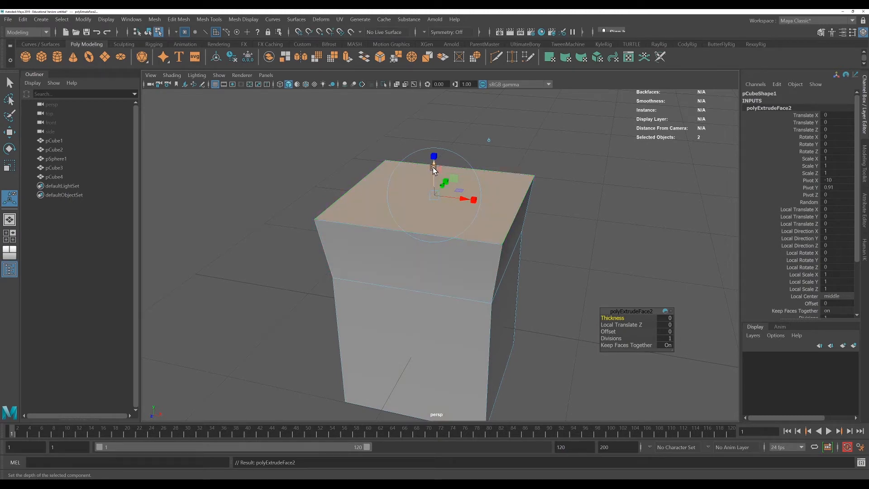
left_click_drag(433, 170, 436, 107)
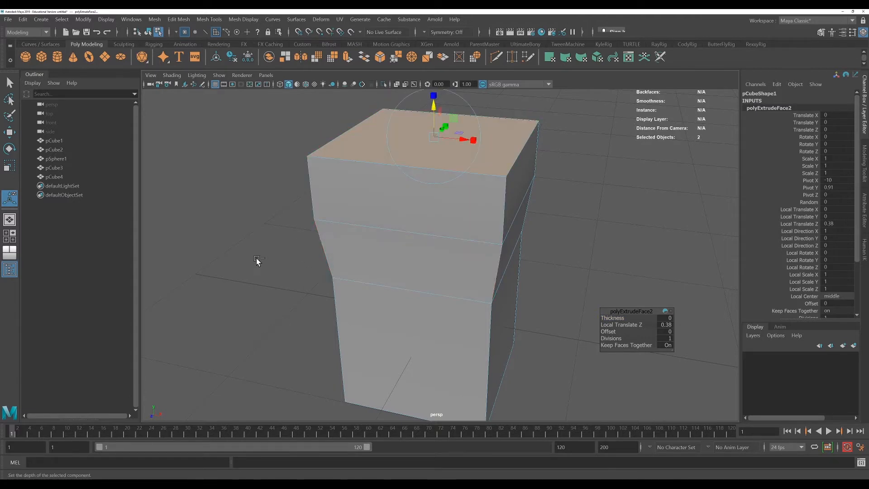
key("ctrl+z")
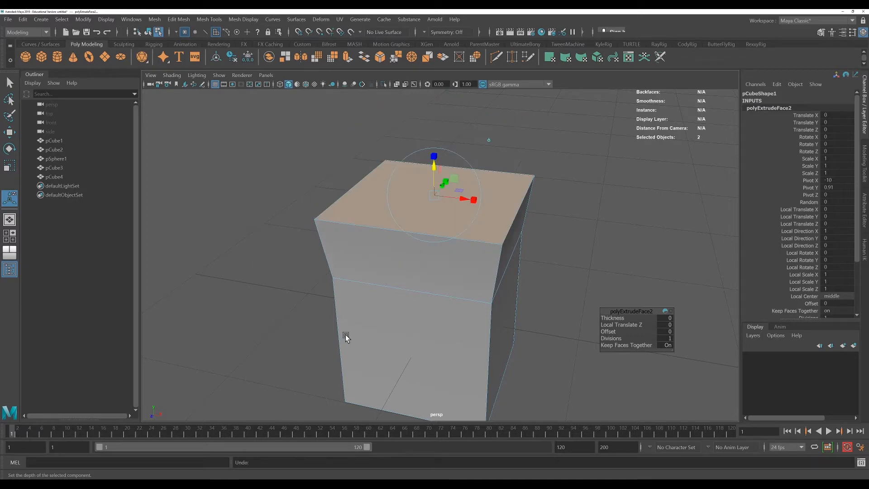
Try raising one side edge of the flared top face by about 0.15 to expose the overlapping extruded geometry
left_click(415, 326)
scroll(496, 363, "down", 2)
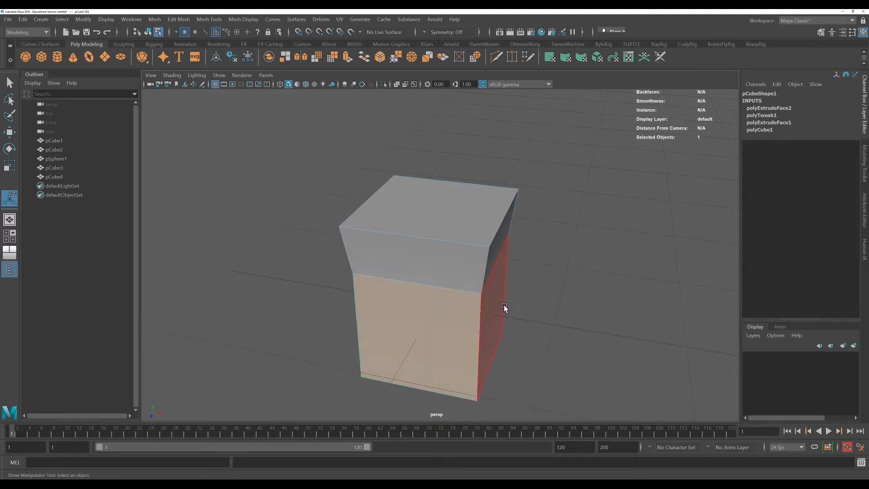
scroll(504, 305, "up", 2)
right_click(460, 205)
right_click_drag(458, 226, 461, 180)
key("w")
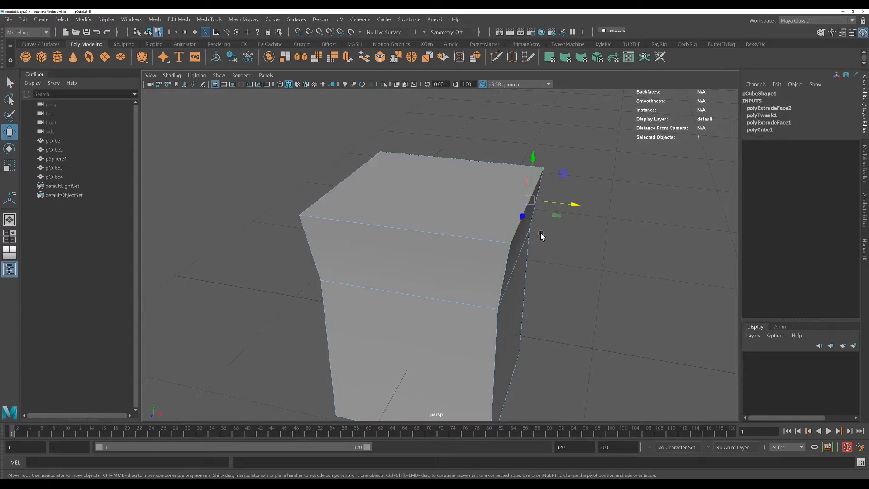
left_click_drag(532, 158, 526, 131)
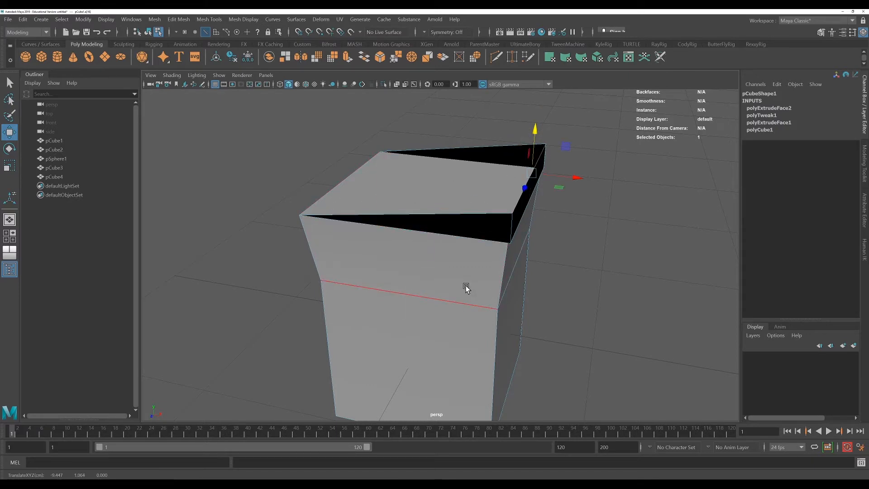
key("ctrl+z")
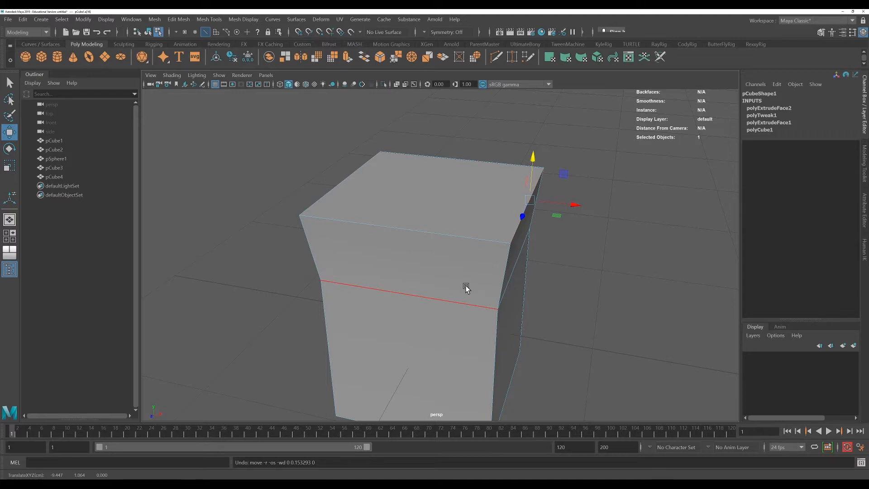
Extrude the flared top face upward directly with the Move tool
right_click_drag(431, 175, 434, 201)
left_click(436, 200)
left_click_drag(432, 147, 431, 68, "shift")
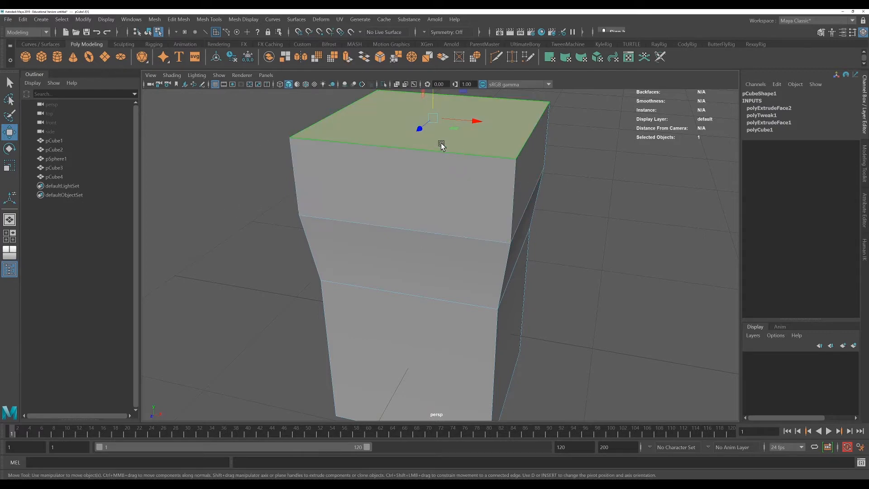
Undo the recent extrusions, selections and enlargement, back to the inward-tapered top face
scroll(460, 376, "down", 3)
scroll(501, 378, "down", 2)
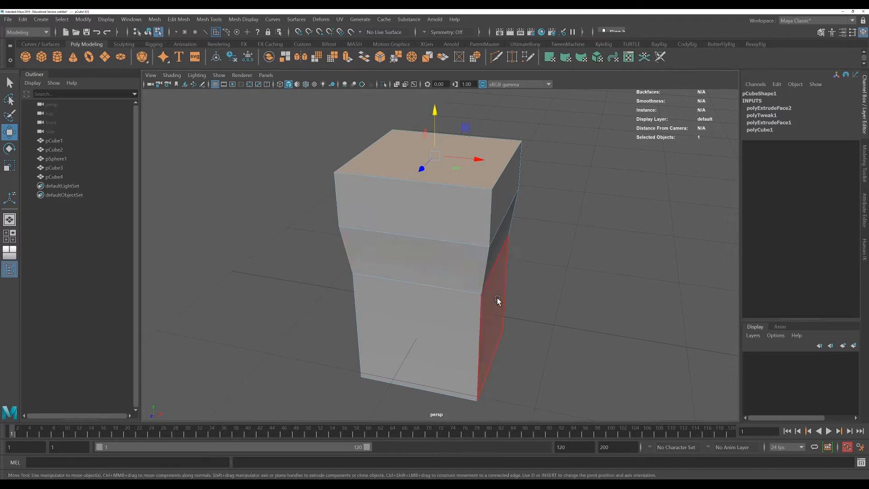
left_click_drag(498, 301, 537, 300, "alt")
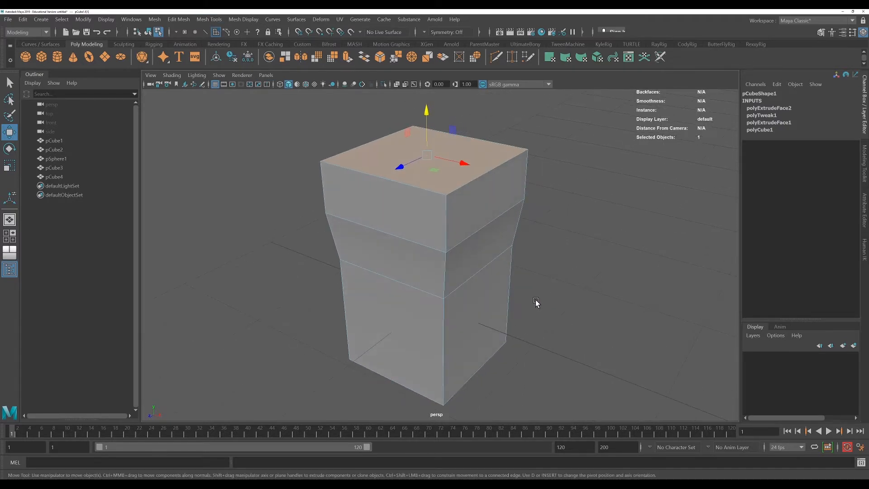
key("ctrl+z")
key("ctrl+z")
key("ctrl+z")
key("ctrl+z")
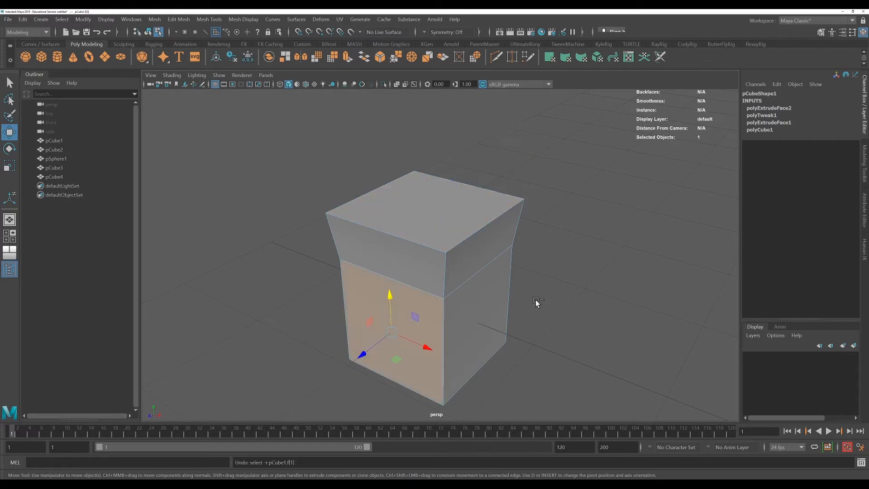
key("ctrl+z")
key("ctrl+z")
key("ctrl+z")
key("ctrl+z")
key("ctrl+z")
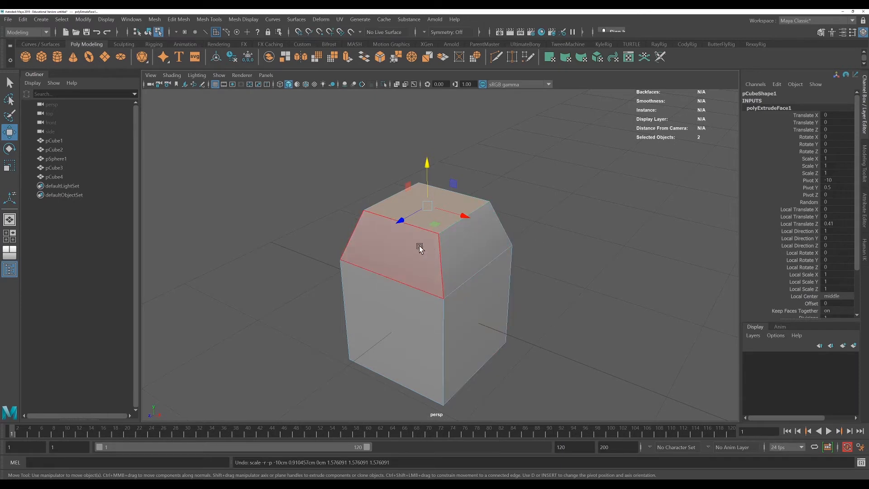
Scale the tapered top face up into an outward flare and extrude it upward by about 0.67
key("r")
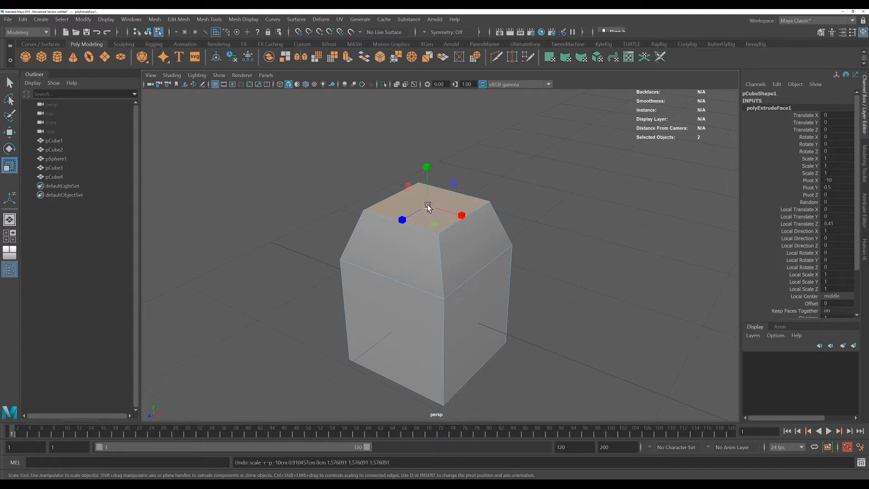
left_click_drag(428, 207, 478, 200)
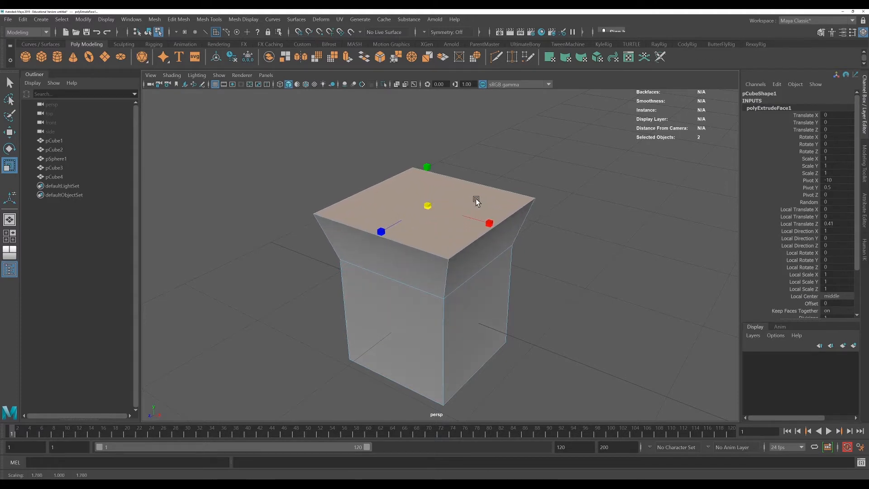
key("ctrl+e")
left_click_drag(429, 181, 425, 105)
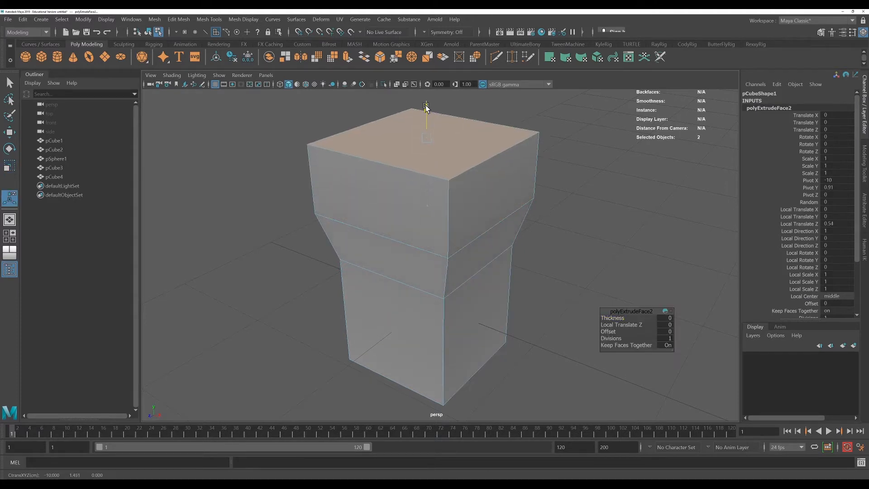
Extrude both the left and right faces of the second cube outward by about 0.78 and undo the outward offset
scroll(425, 274, "down", 6)
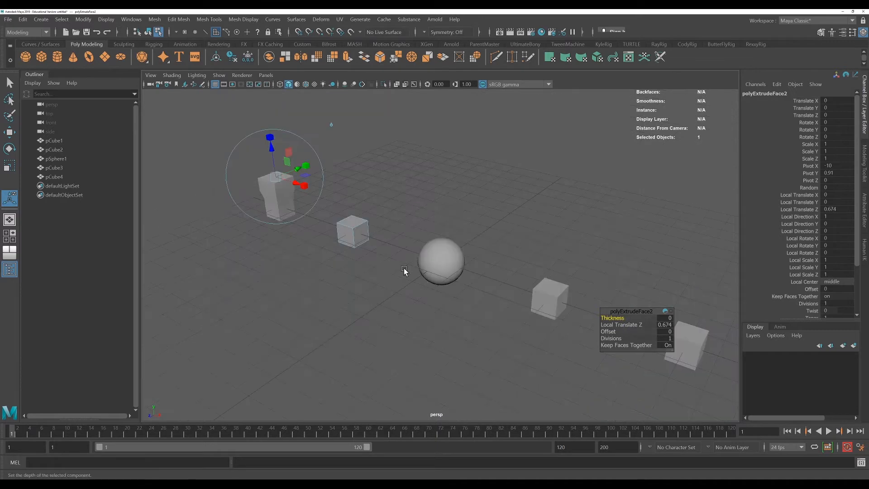
right_click(363, 228)
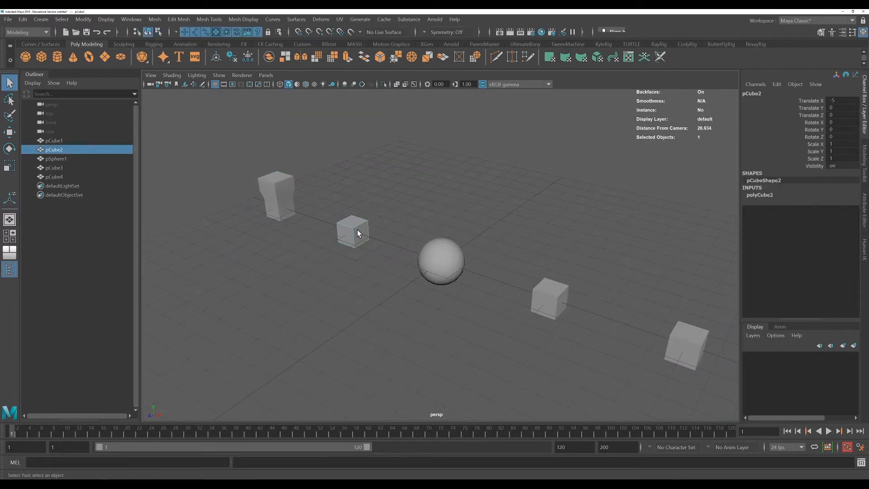
key("f")
left_click_drag(486, 274, 467, 309, "alt")
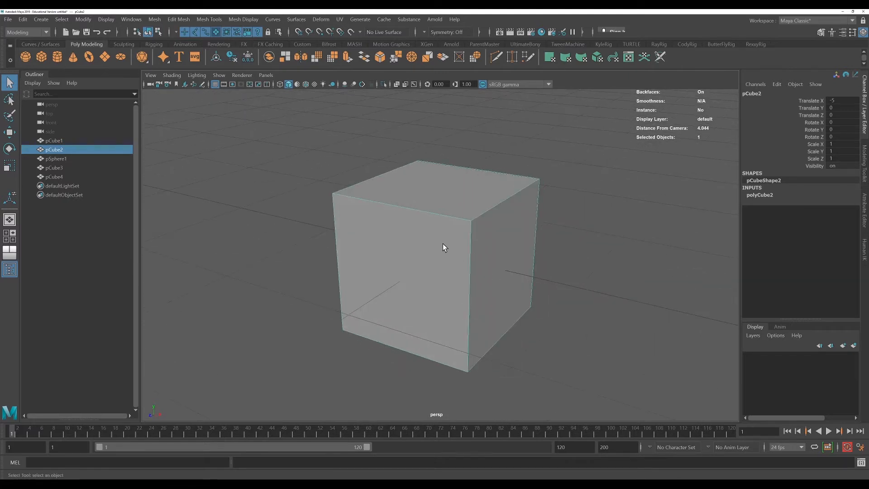
right_click_drag(441, 219, 443, 232)
left_click(501, 253)
left_click_drag(501, 253, 453, 304, "alt")
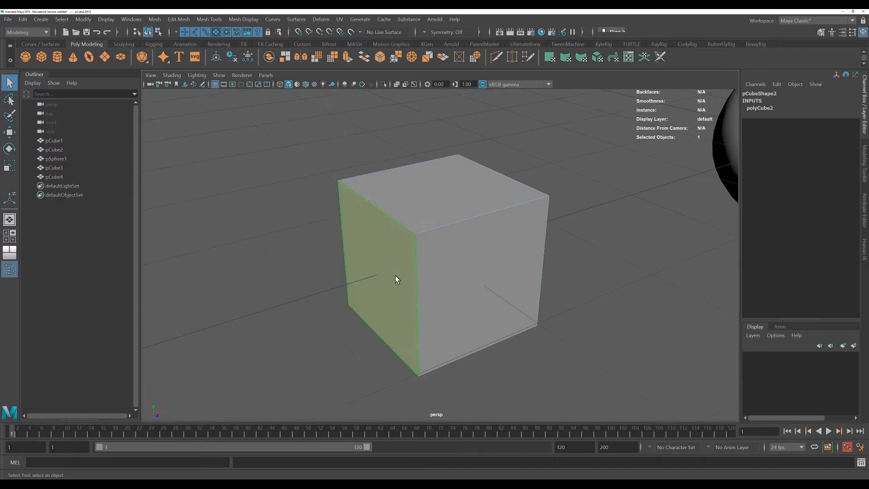
left_click_drag(395, 275, 458, 306, "alt")
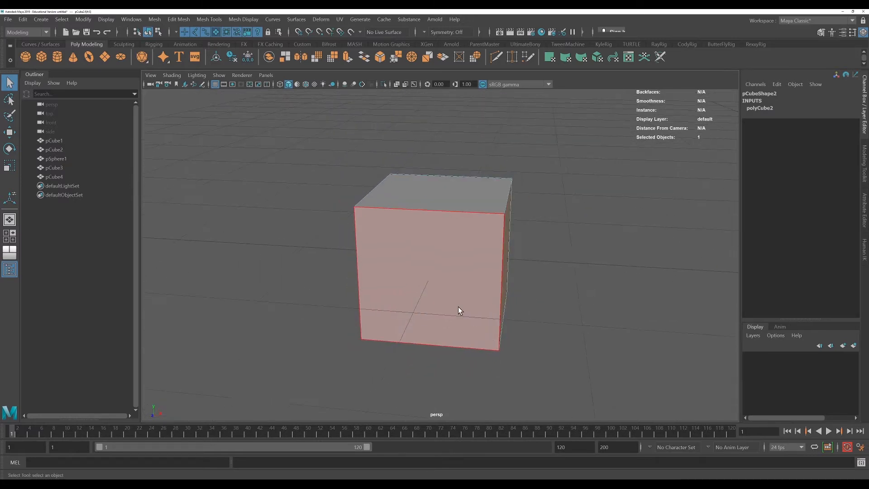
key("ctrl+e")
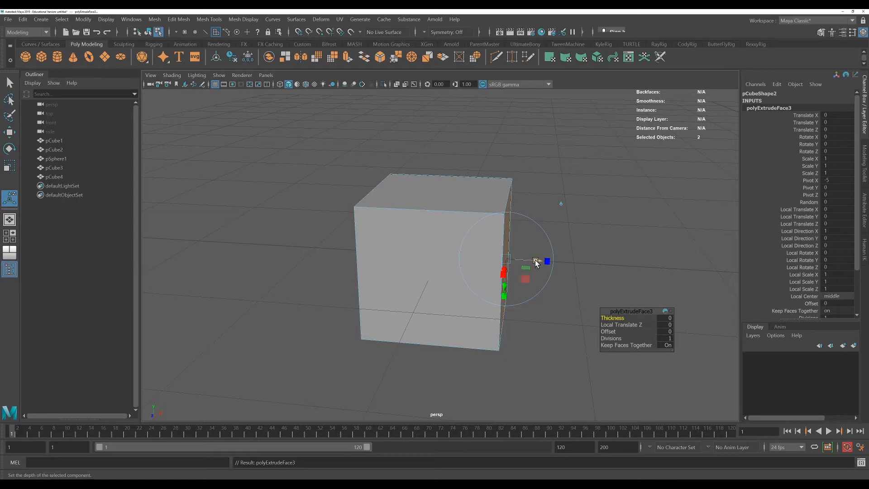
left_click_drag(535, 261, 645, 268)
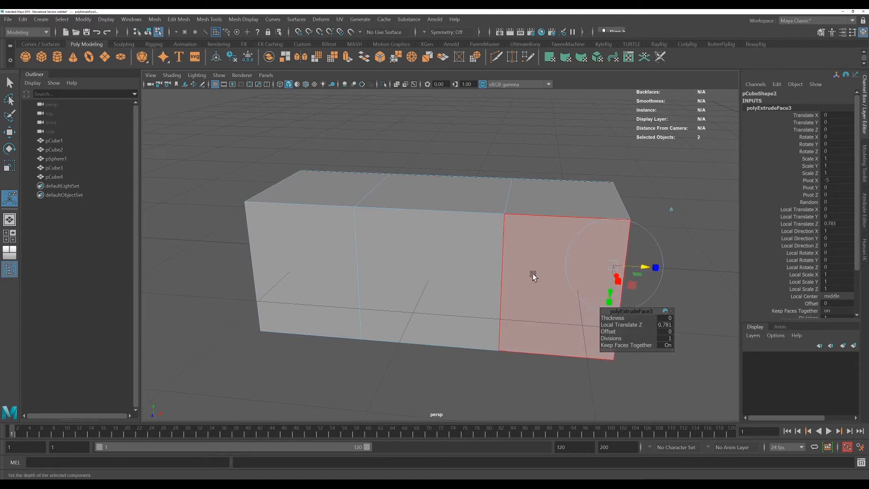
key("ctrl+z")
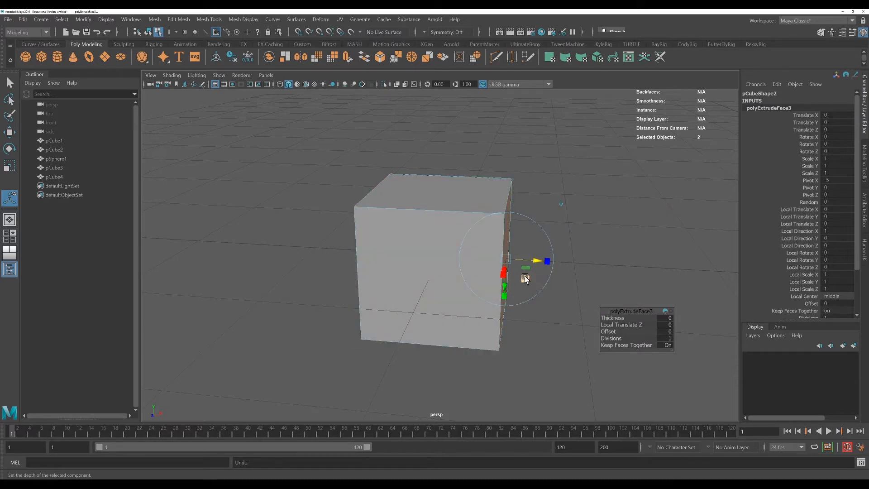
Move both extruded faces of the second cube together along X to about -4.54
key("w")
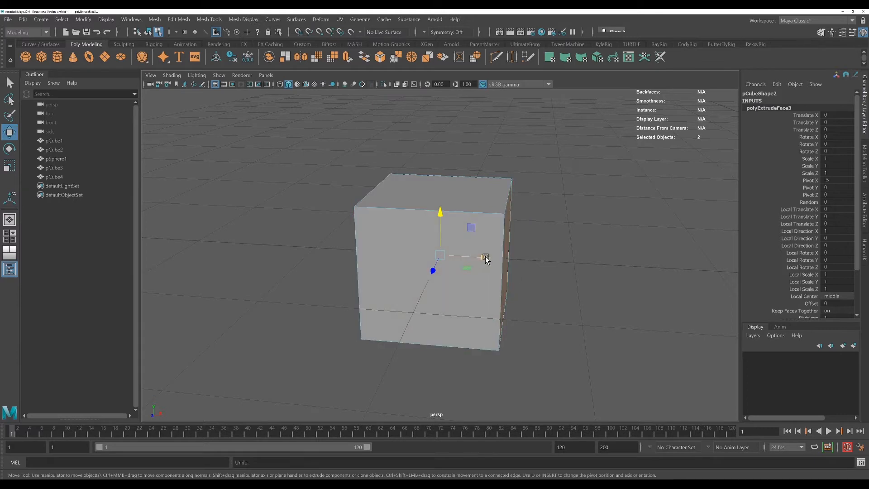
left_click_drag(485, 257, 537, 266)
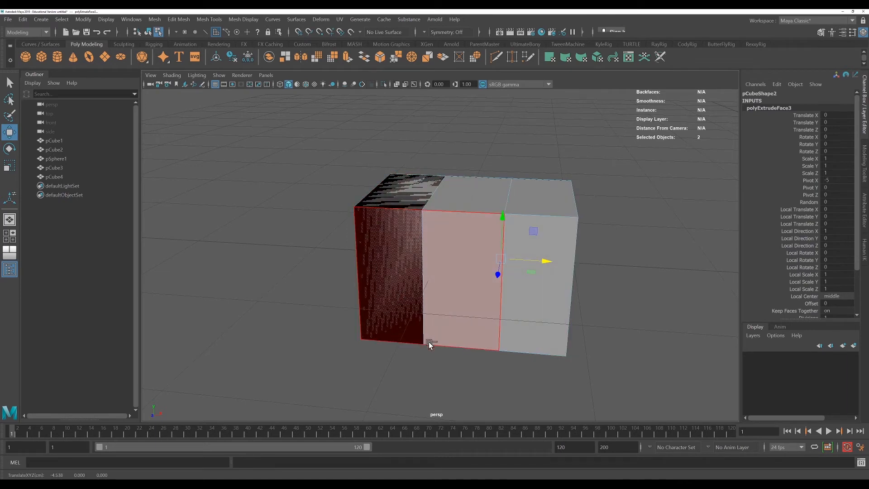
Undo the move of the side faces, then extrude both side faces of the second cube outward again by about 0.78
key("ctrl+z")
key("ctrl+z")
left_click_drag(453, 334, 634, 331, "alt")
left_click(387, 267, "shift")
left_click_drag(602, 372, 578, 374, "alt")
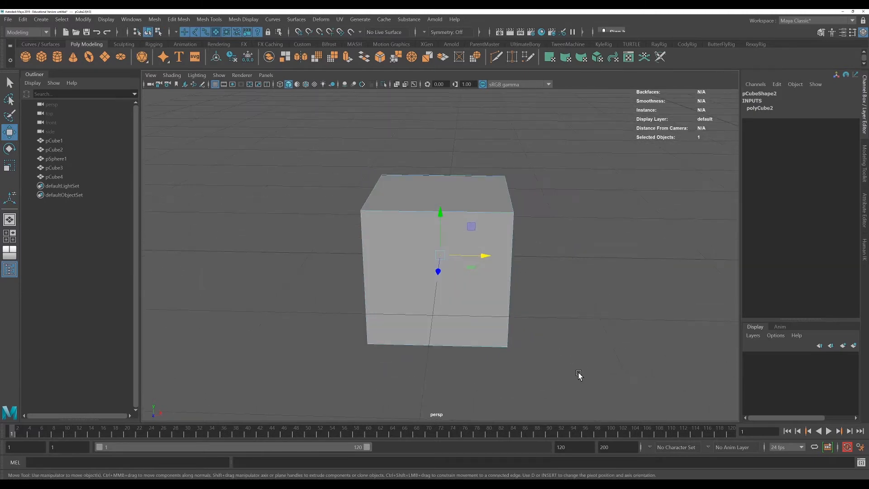
key("ctrl+e")
left_click_drag(536, 256, 489, 309)
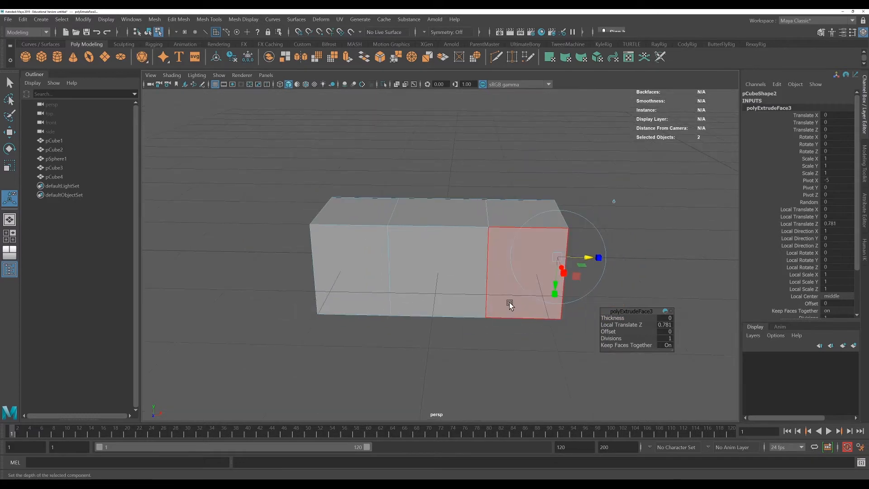
Extrude the front faces of both outer blocks of the second cube forward by about 1.37 to form a U shape
left_click(509, 302)
left_click(359, 270, "shift")
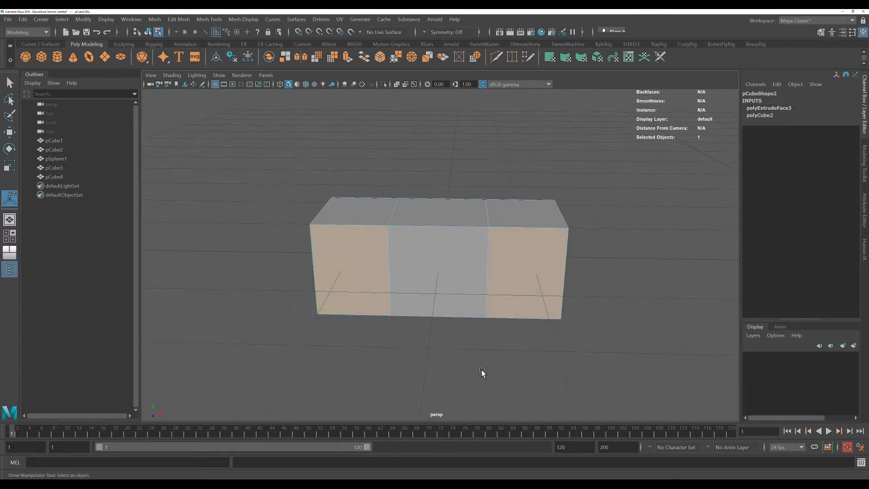
scroll(482, 372, "down", 1)
key("ctrl+e")
left_click_drag(520, 285, 525, 348)
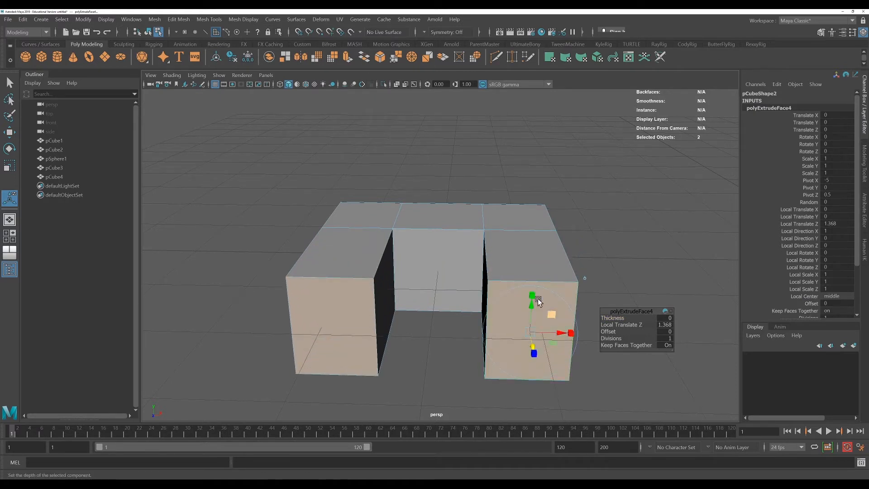
Try narrowing the two front faces along local X to about 0.56, then with the Scale tool to about 0.59, undoing each attempt
left_click_drag(572, 333, 553, 334)
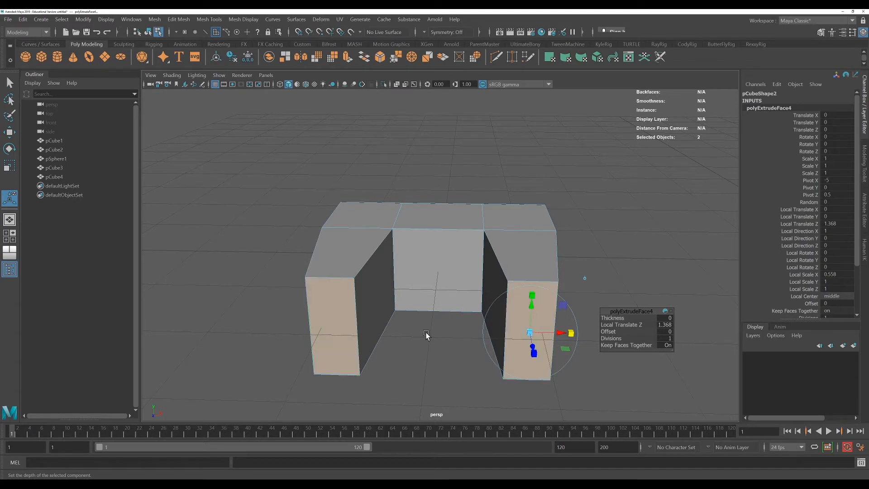
key("ctrl+z")
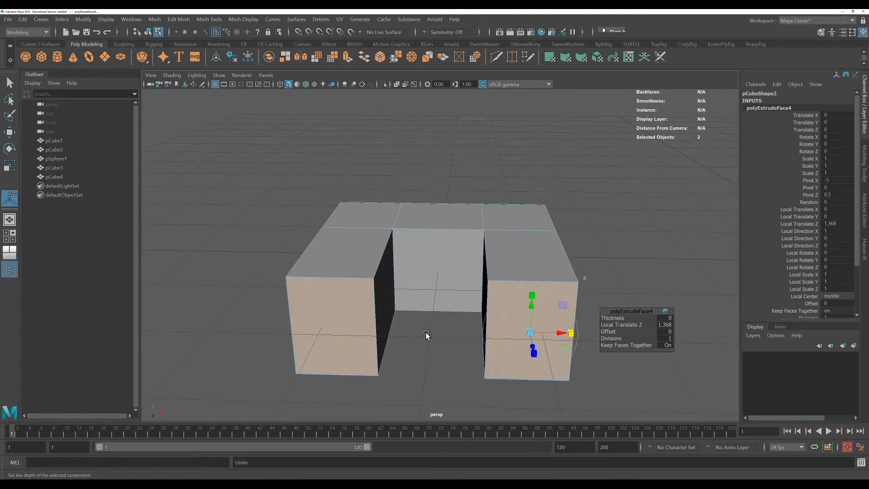
key("r")
left_click_drag(472, 331, 457, 342)
key("ctrl+z")
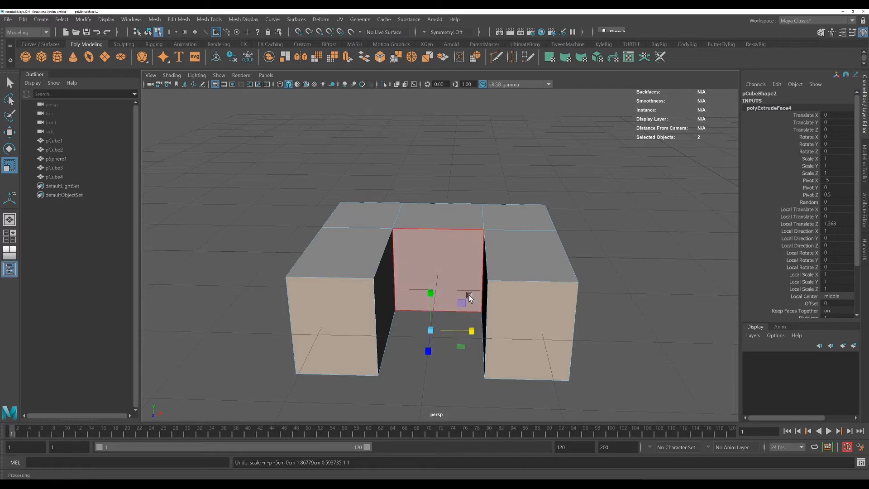
key("w")
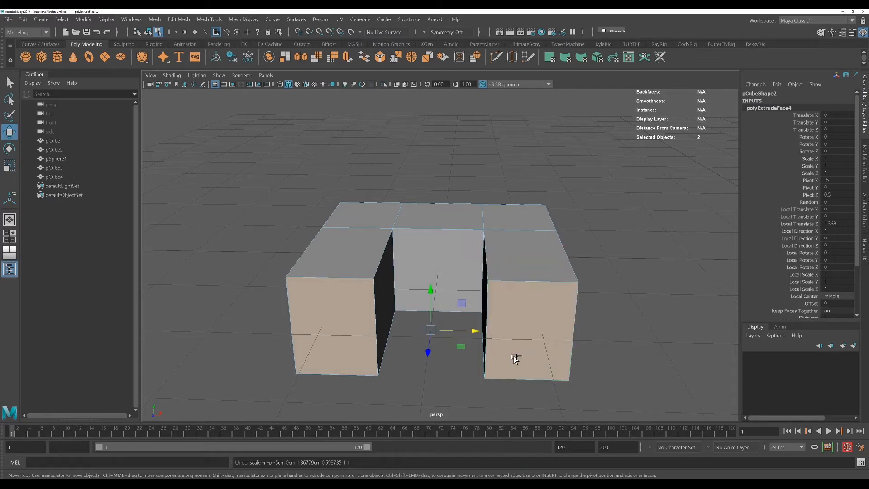
key("e")
key("r")
key("w")
key("e")
key("r")
key("w")
key("e")
key("r")
key("w")
key("e")
key("w")
left_click_drag(430, 291, 434, 324)
Select a three-by-two block of faces on the sphere's upper front and extrude them outward together by about 0.7
right_click_drag(502, 401, 509, 220, "alt")
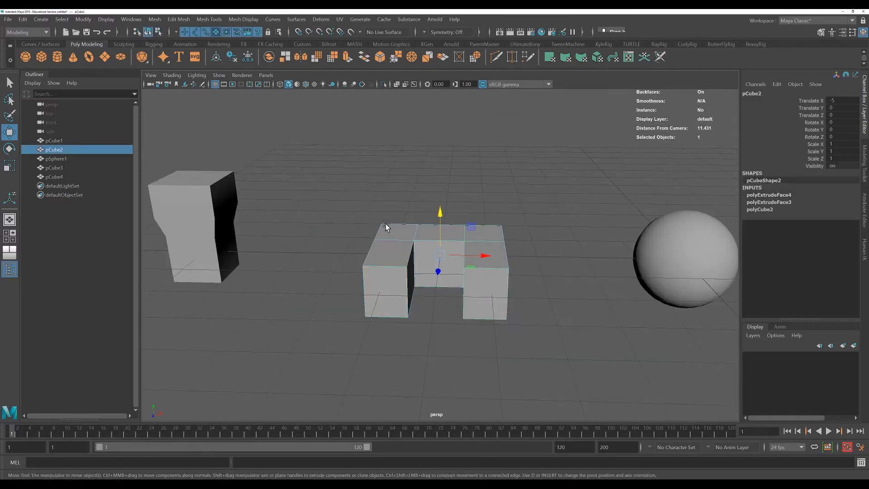
left_click(697, 241)
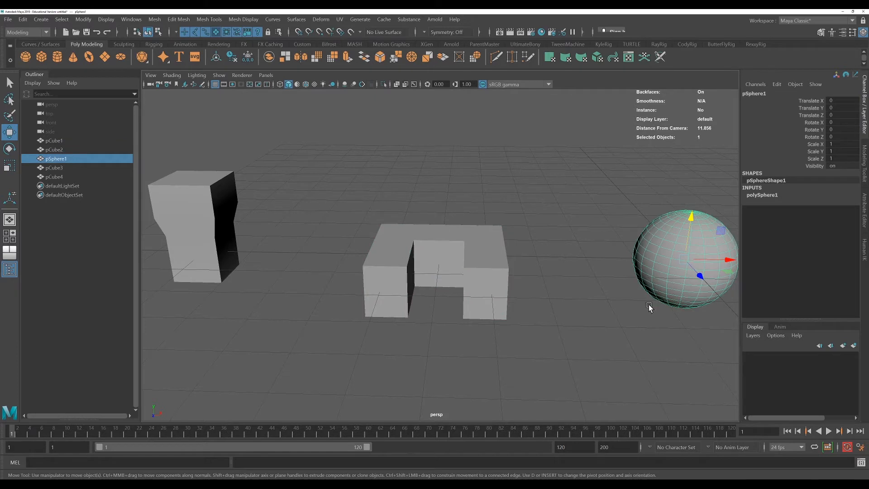
key("f")
right_click_drag(482, 246, 481, 272)
left_click_drag(436, 226, 462, 239)
key("q")
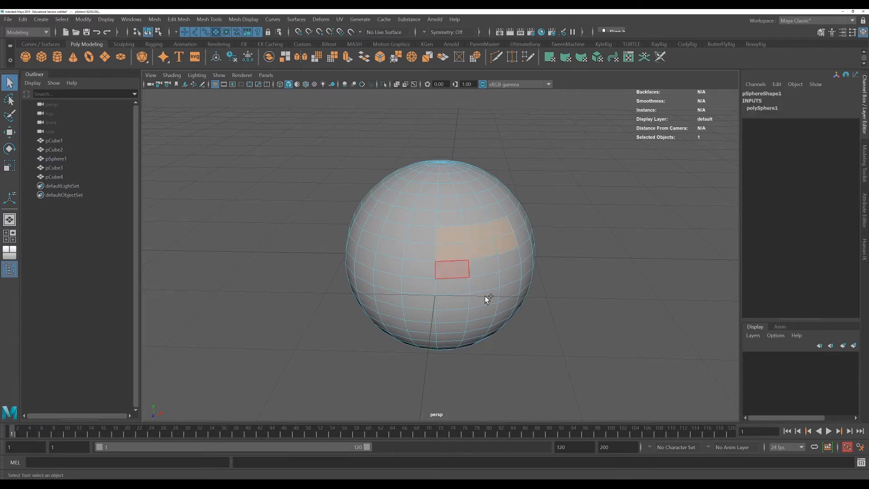
left_click_drag(514, 355, 537, 297, "alt")
key("ctrl+e")
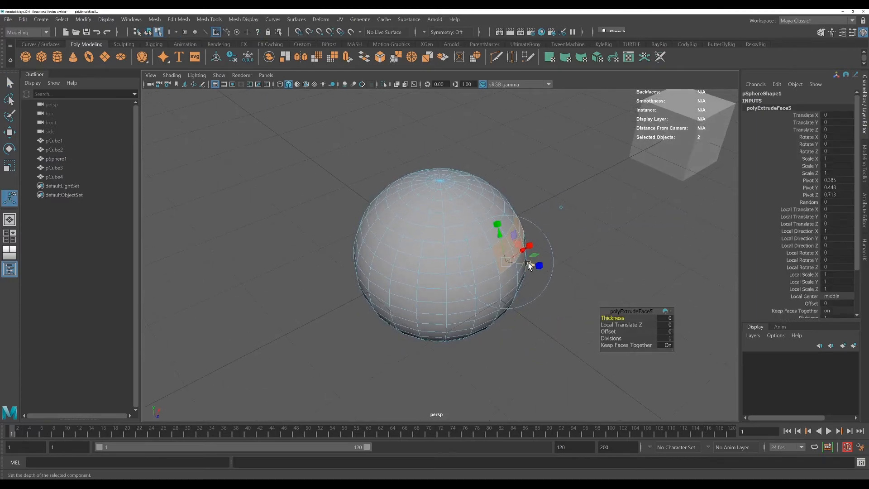
left_click_drag(528, 262, 550, 290)
left_click_drag(539, 371, 498, 368, "alt")
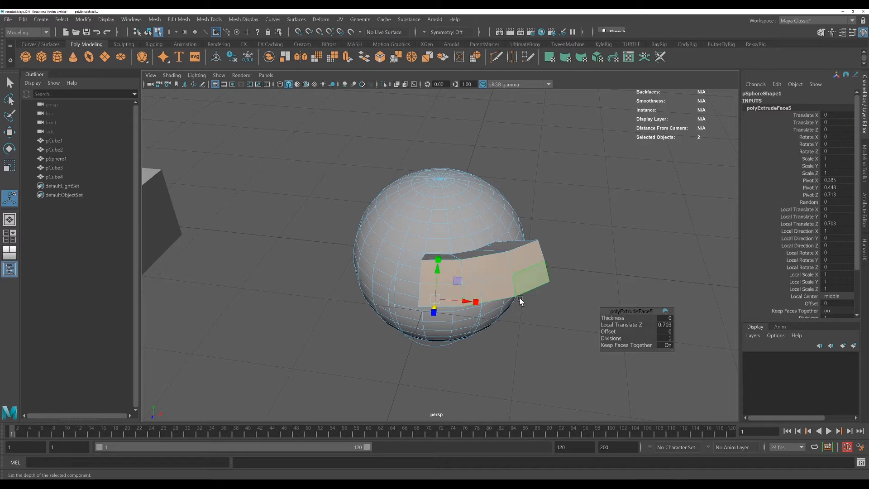
left_click_drag(520, 298, 525, 359, "alt")
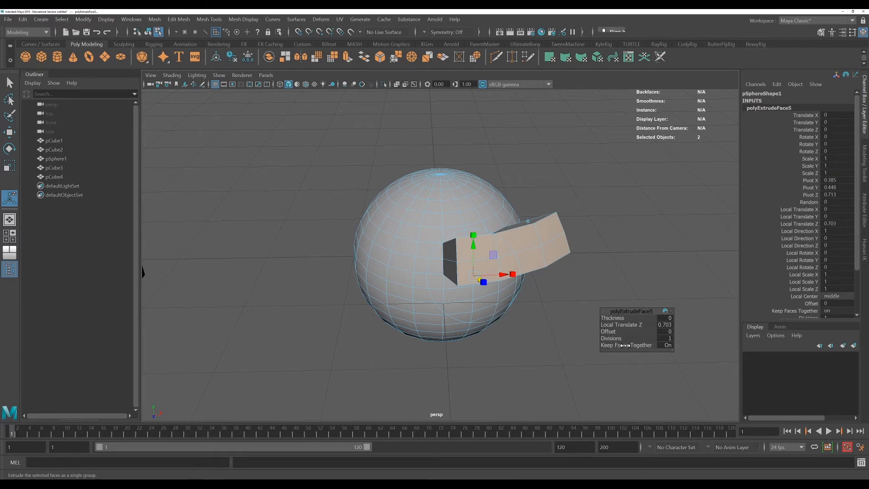
Turn Keep Faces Together off for the sphere extrusion to compare the separated faces, and turn it back on
mouse_move(632, 346)
left_mouse_down()
mouse_move(606, 346)
mouse_move(640, 347)
mouse_move(613, 347)
mouse_move(640, 348)
mouse_move(624, 348)
left_mouse_up()
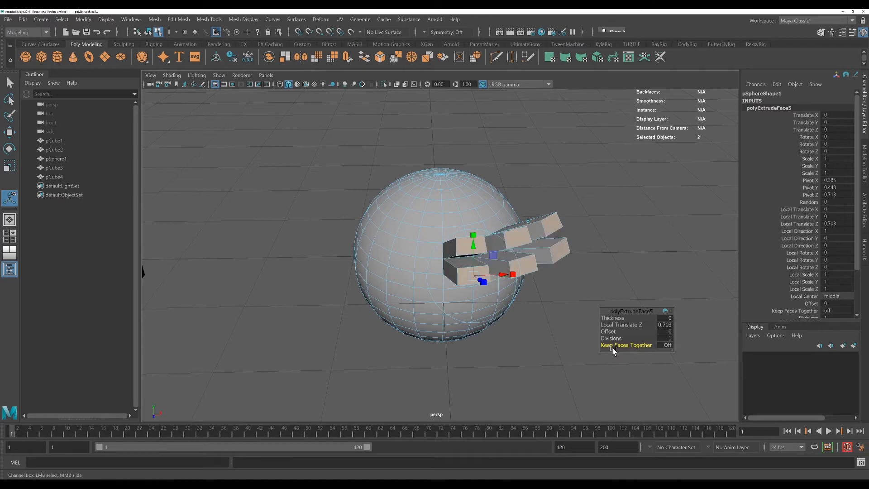
left_click_drag(544, 345, 470, 263, "alt")
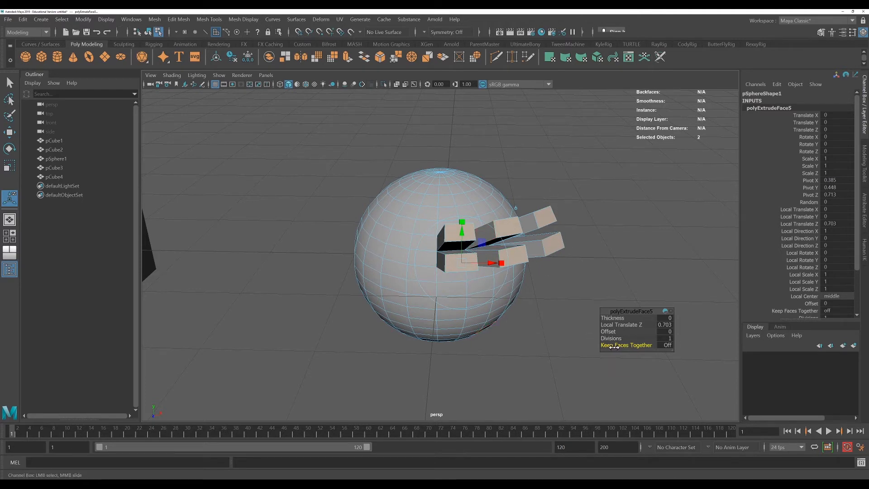
left_click(628, 346)
Select the third cube (pCube3) and frame it in the view
scroll(472, 330, "down", 3)
scroll(530, 298, "down", 1)
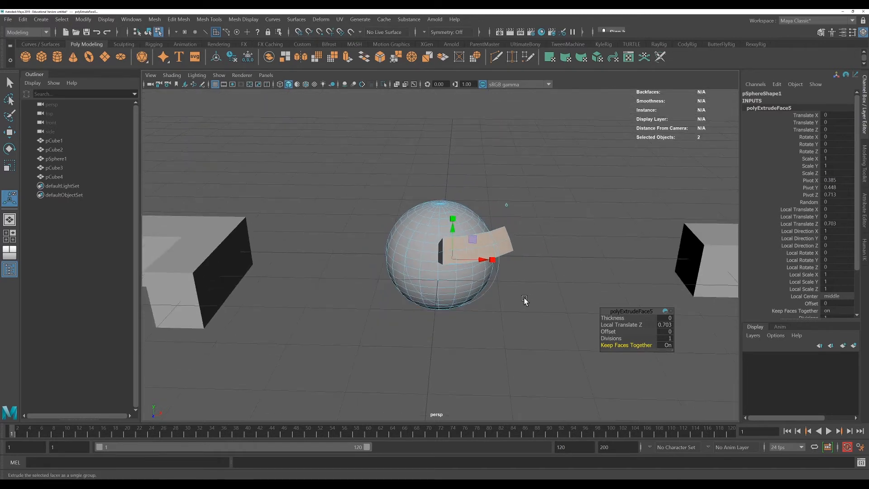
middle_click_drag(522, 297, 487, 296, "alt")
right_click_drag(678, 242, 682, 251)
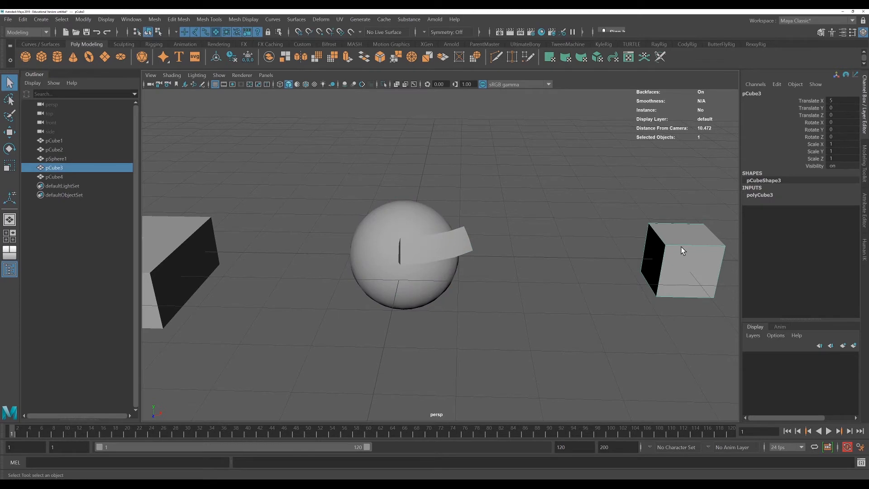
key("f")
scroll(543, 308, "down", 3)
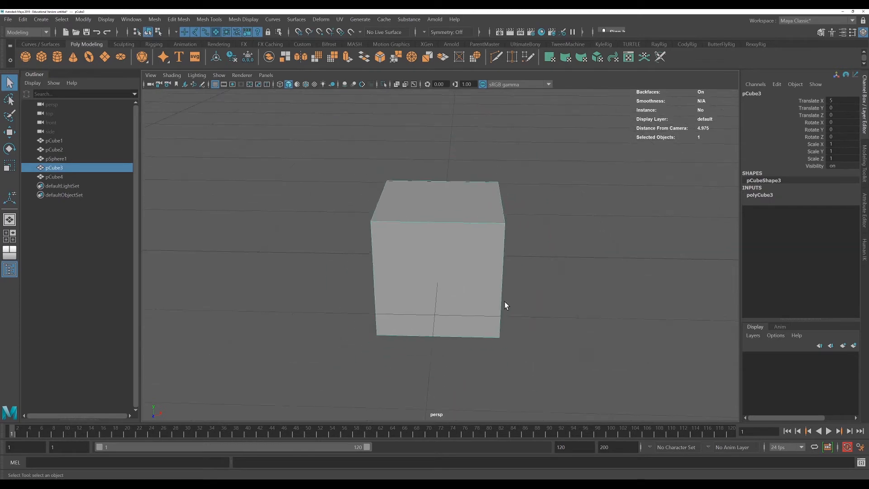
left_click_drag(571, 310, 545, 314, "alt")
middle_click_drag(551, 315, 575, 302, "alt")
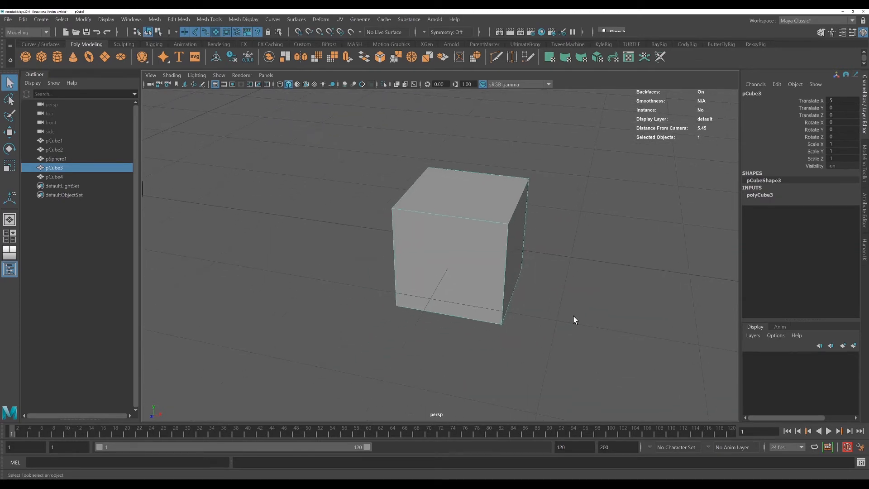
scroll(546, 320, "down", 1)
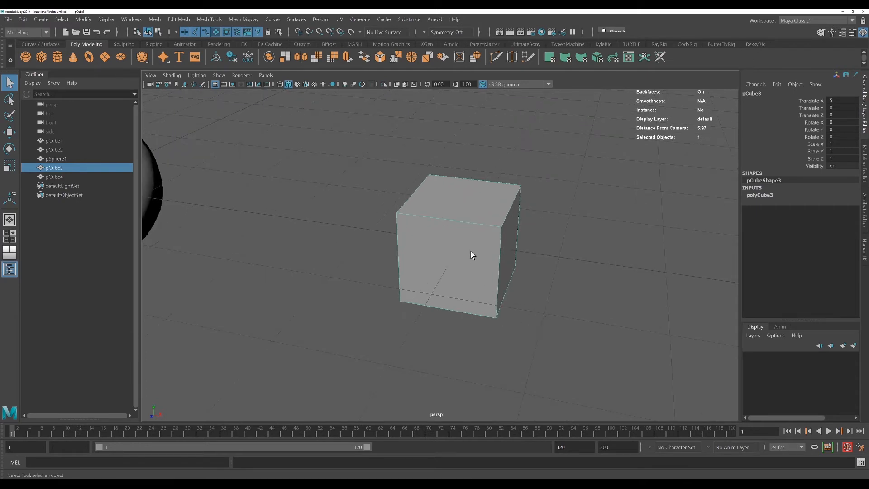
Extrude the third cube's four side faces outward by about 1.13 with Keep Faces Together off, forming a cross
right_click_drag(467, 202, 469, 226)
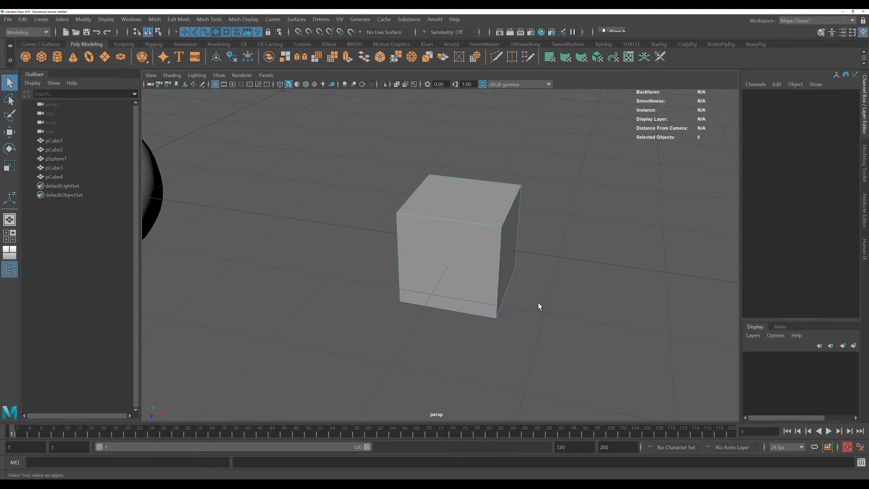
left_click_drag(549, 310, 392, 248, "alt")
left_click_drag(520, 253, 563, 288)
key("ctrl+e")
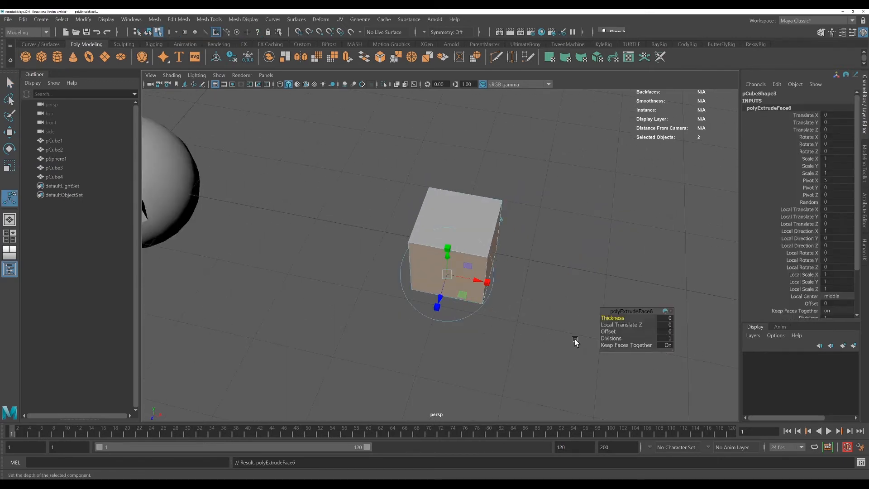
left_click_drag(442, 298, 410, 392)
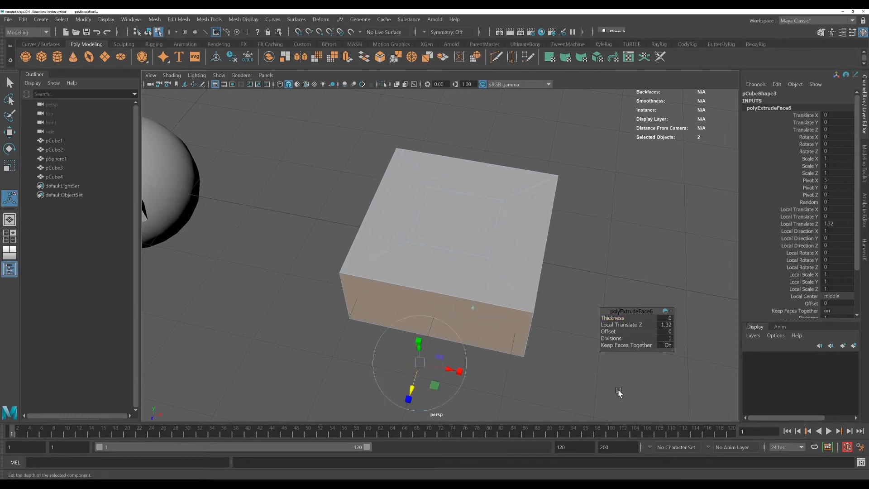
left_click(626, 345)
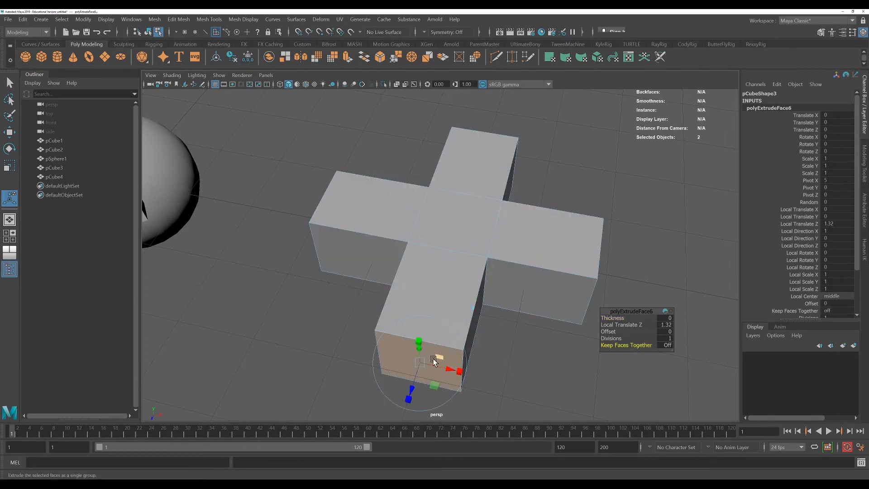
left_click_drag(409, 397, 416, 375)
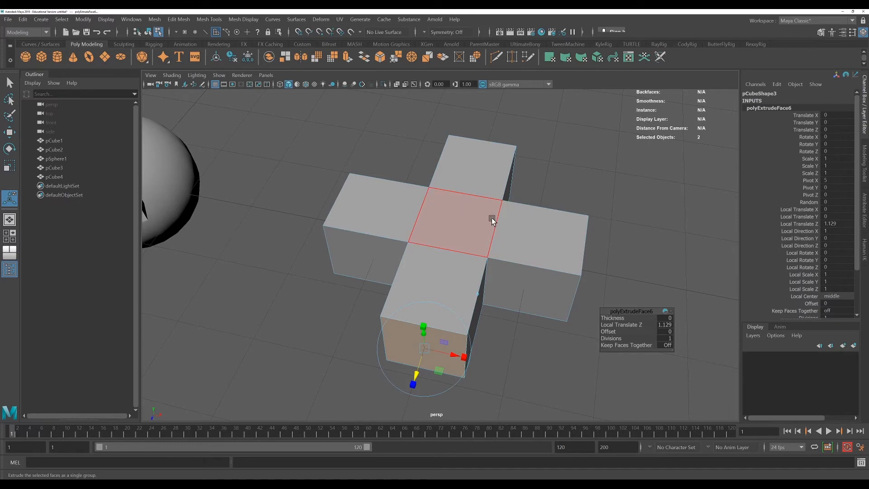
Return the cross to object mode and flatten it by scaling it vertically to about 0.2
right_click_drag(467, 218, 480, 212)
key("r")
left_click_drag(455, 219, 453, 255)
left_click_drag(500, 307, 493, 292, "alt")
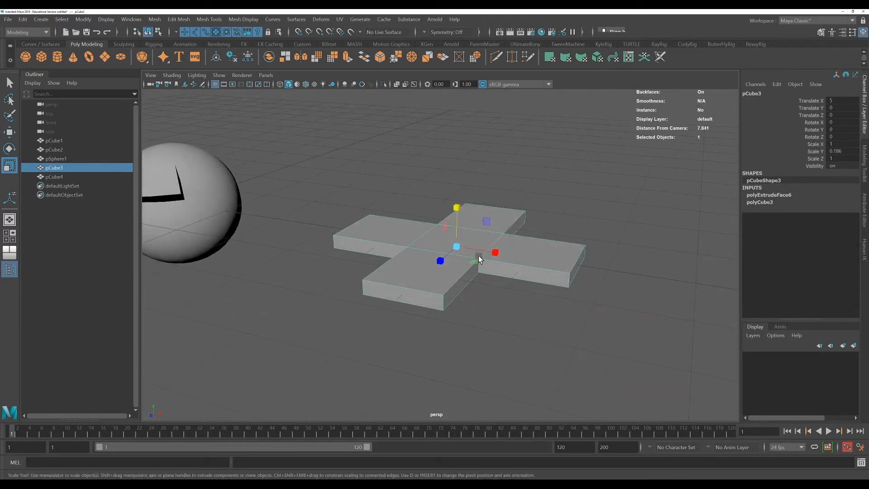
left_click_drag(457, 206, 456, 206)
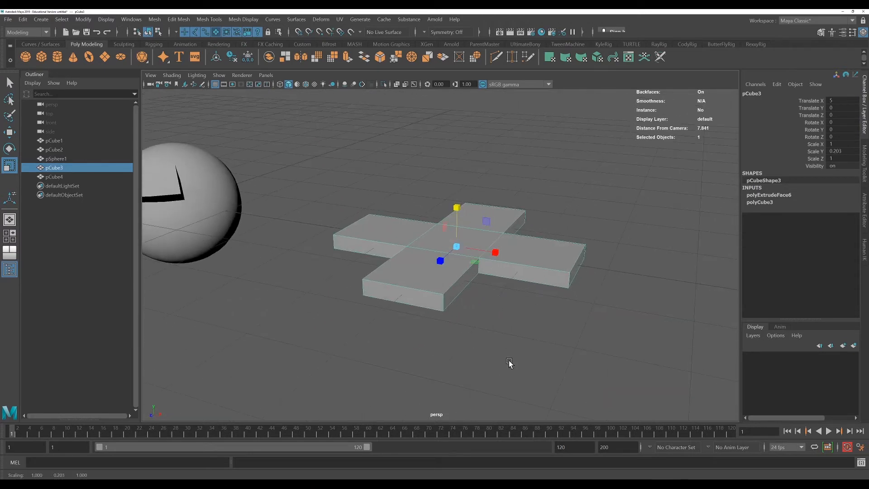
Extrude the top centre face of the flattened cross with a thickness of 0.2
left_click_drag(480, 331, 498, 335, "alt")
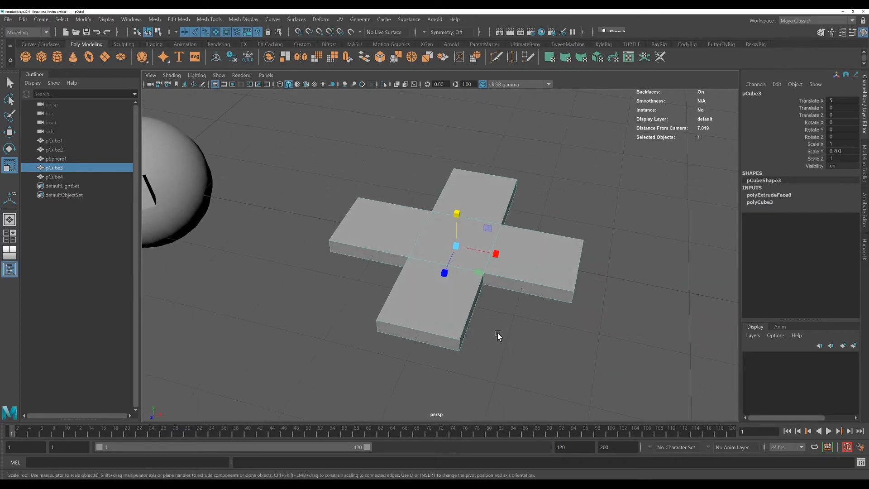
right_click(436, 226)
right_click_drag(463, 212, 473, 212)
left_click(375, 225)
left_click(540, 259)
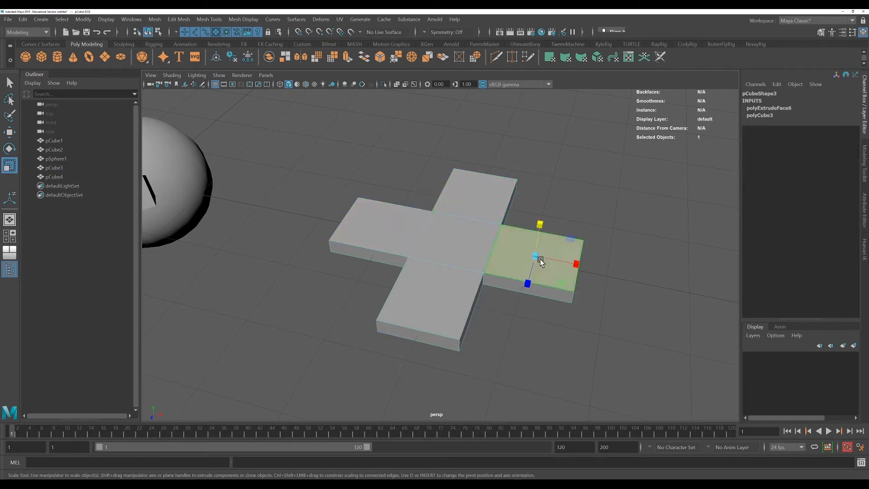
left_click(393, 241)
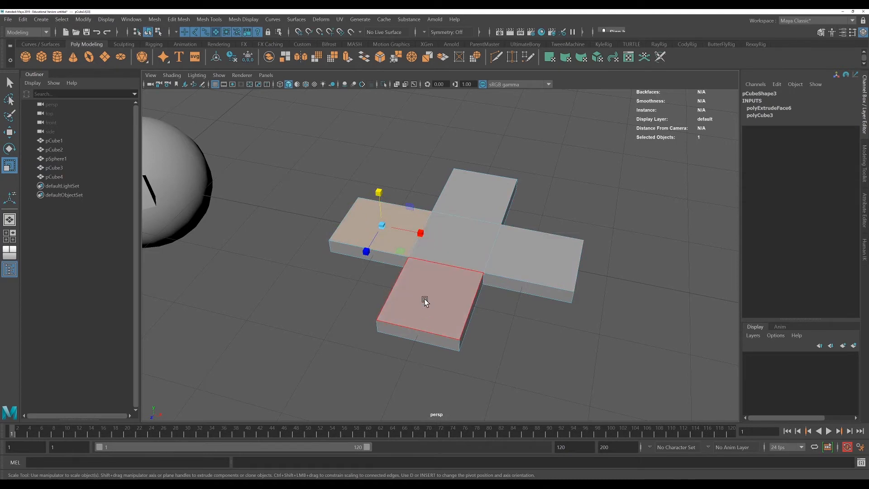
left_click(472, 241)
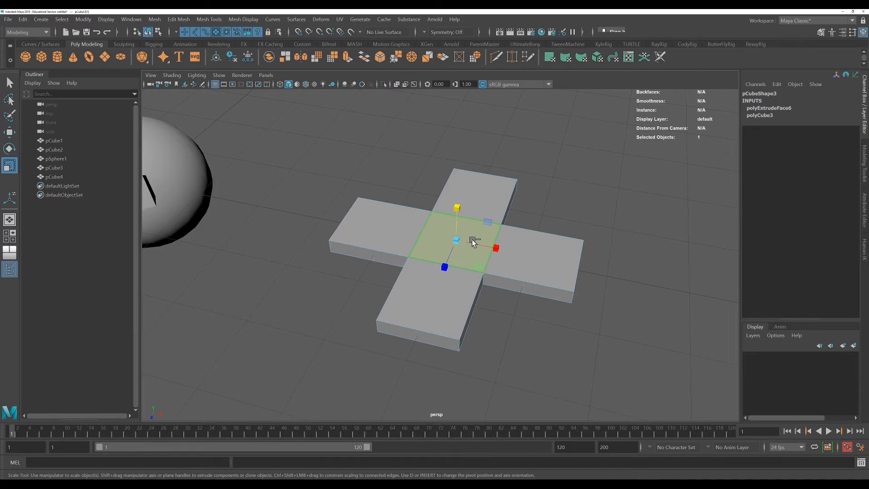
key("ctrl+e")
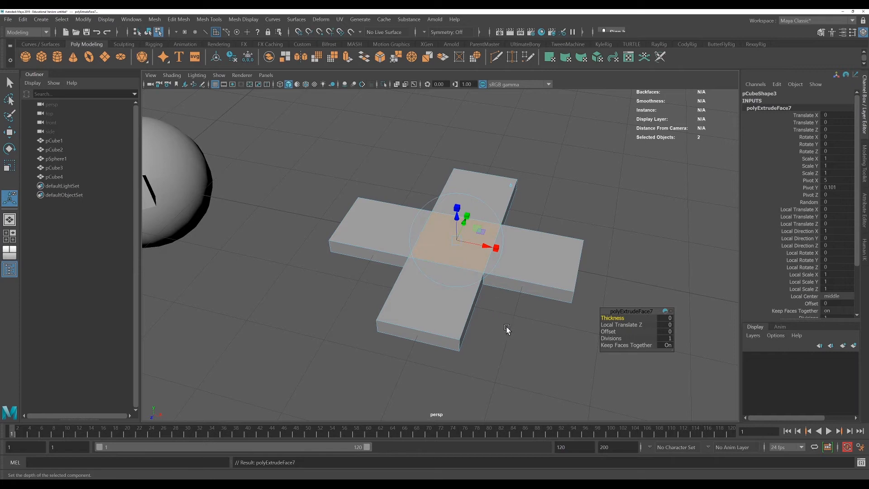
left_click_drag(507, 329, 524, 322, "alt")
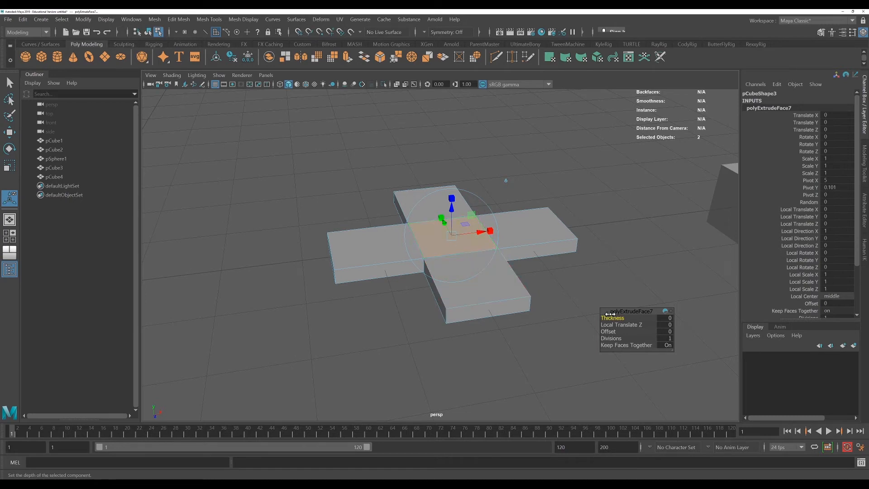
mouse_move(611, 314)
left_mouse_down()
mouse_move(622, 319)
mouse_move(609, 320)
left_mouse_up()
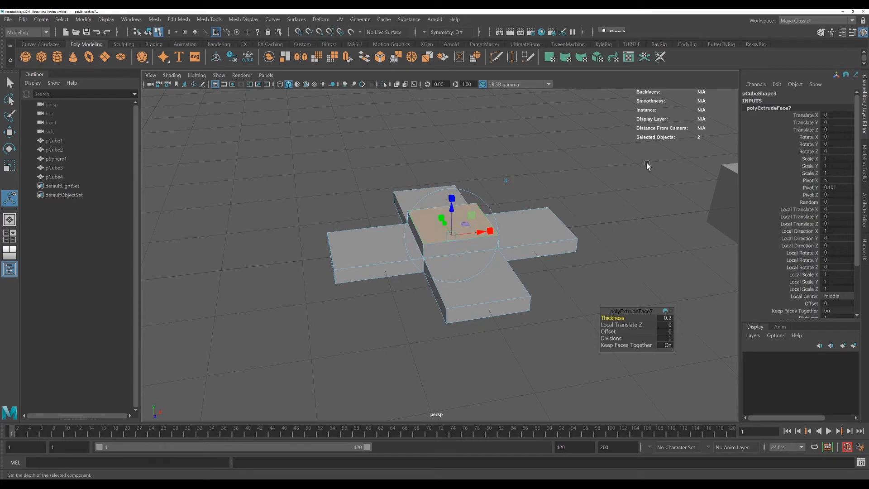
Undo the centre face's thickness and try extrusion offsets of 0.2, 0.133 and 0.033, undoing them as well
key("ctrl+z")
left_click_drag(608, 332, 610, 331)
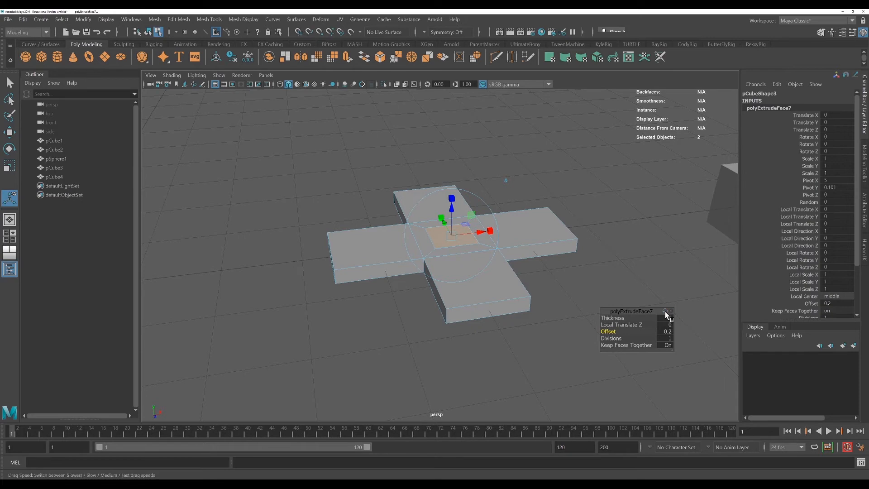
mouse_move(609, 332)
left_mouse_down()
mouse_move(616, 332)
mouse_move(592, 332)
mouse_move(621, 333)
mouse_move(597, 332)
left_mouse_up()
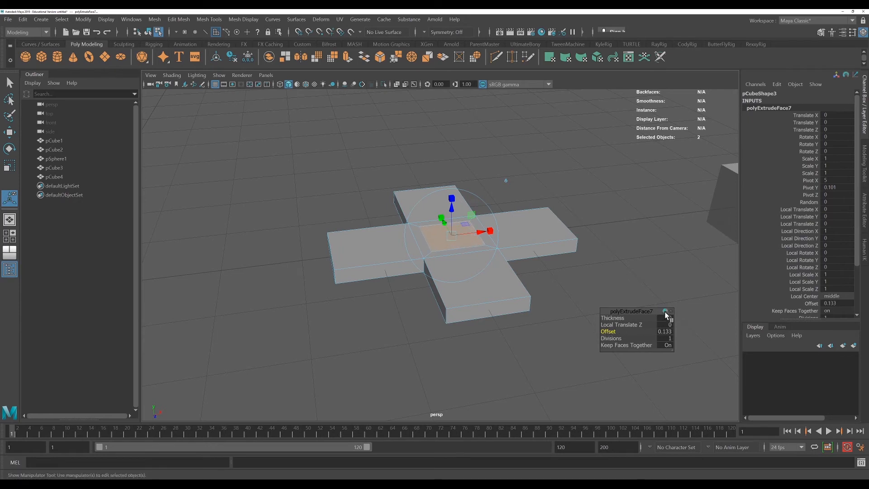
left_click_drag(612, 332, 608, 332)
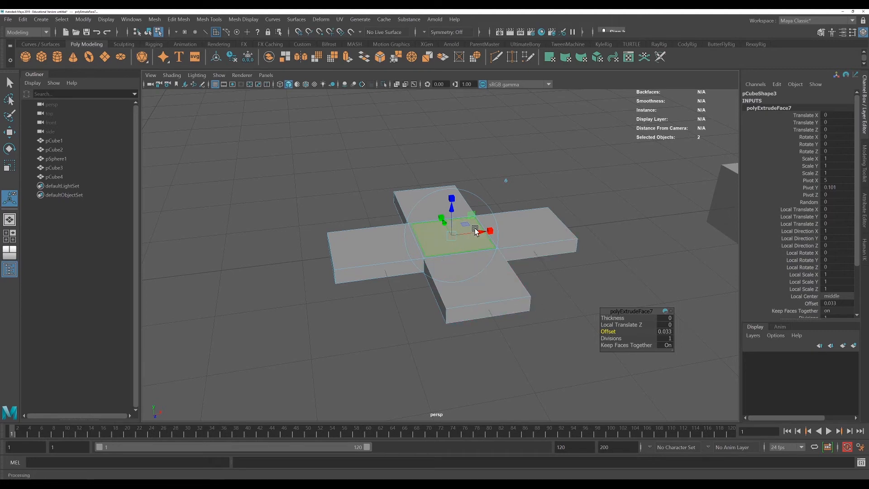
key("ctrl+z")
key("ctrl+z")
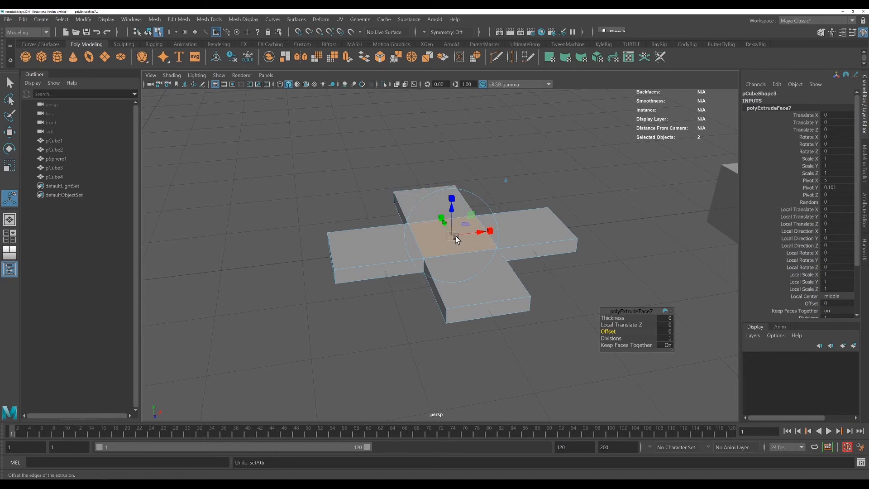
Scale the extruded centre face of the cross uniformly inward to 0.9 and return to object mode
left_click(452, 199)
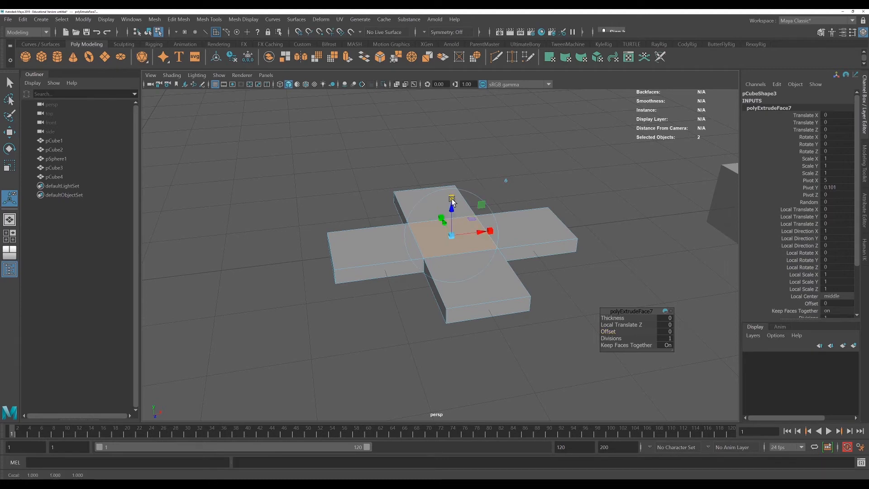
left_click_drag(452, 236, 451, 237)
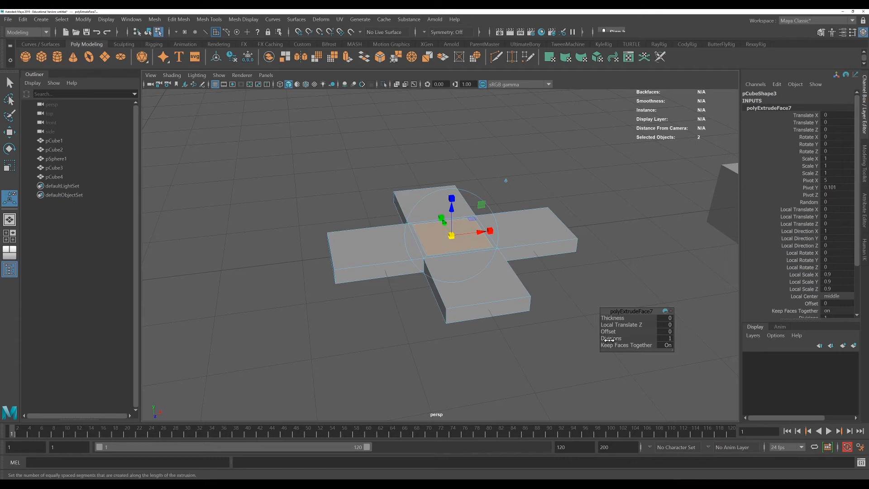
right_click_drag(516, 226, 646, 191)
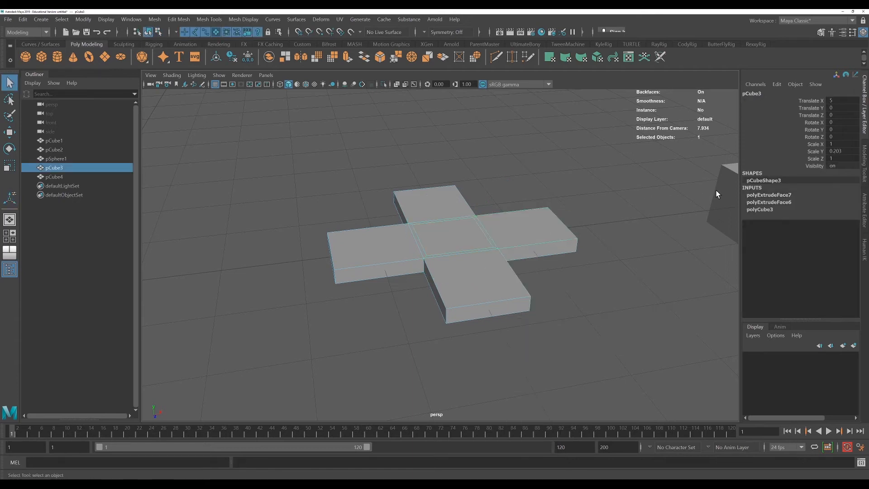
Select the fourth cube (pCube4) and frame it in the view
key("Right")
key("f")
left_click_drag(714, 229, 543, 296, "alt")
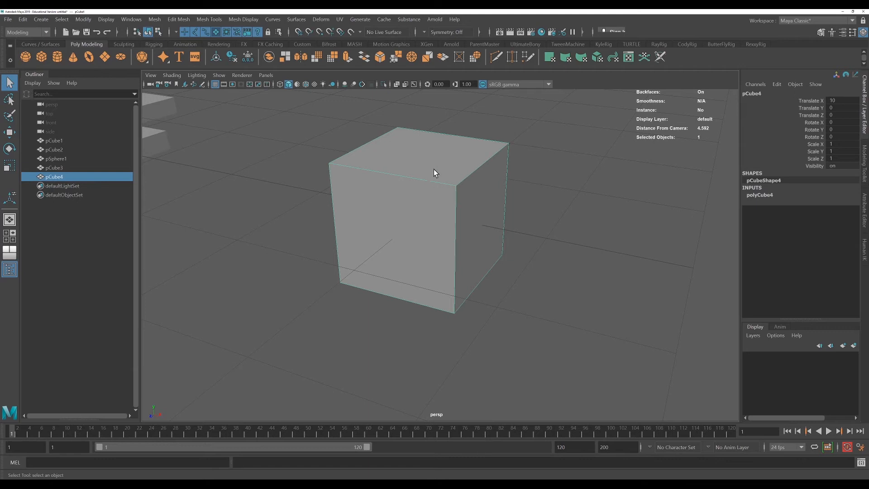
Delete the fourth cube's top face, inspect the open shell's walls from several angles, and undo the deletion
left_click_drag(434, 169, 477, 161, "alt")
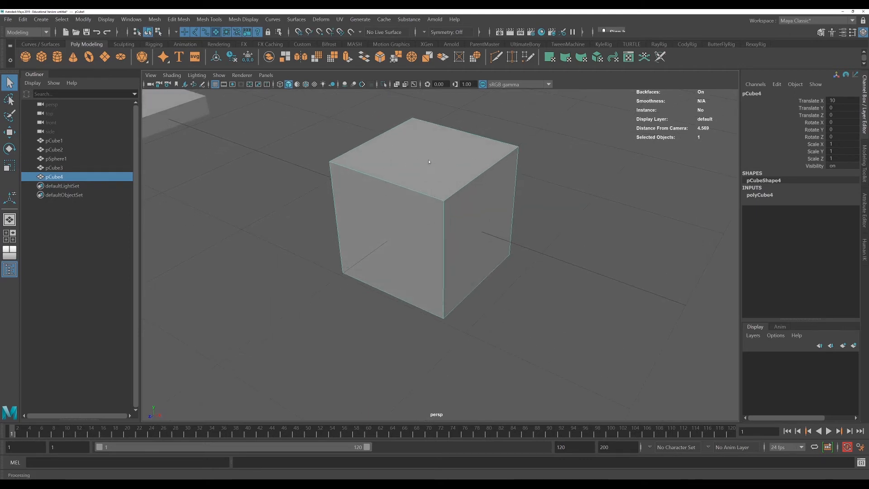
right_click_drag(428, 159, 429, 184)
left_click(433, 152)
key("Delete")
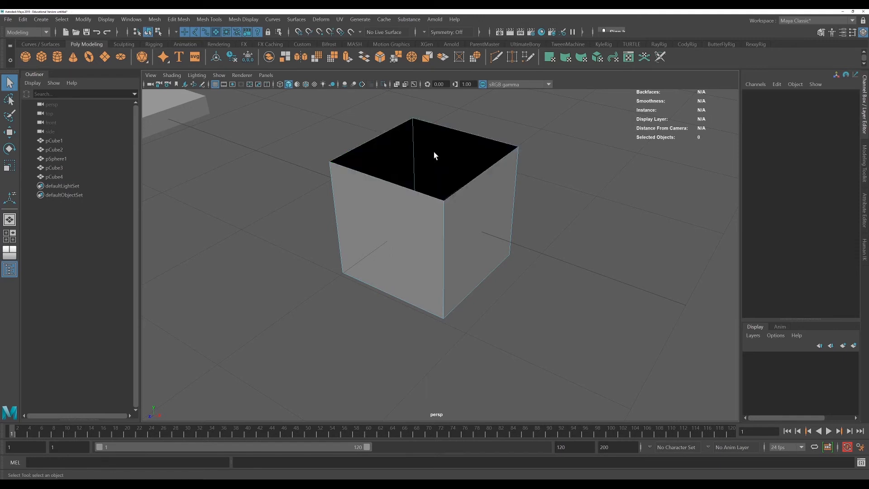
left_click_drag(433, 151, 564, 195, "alt")
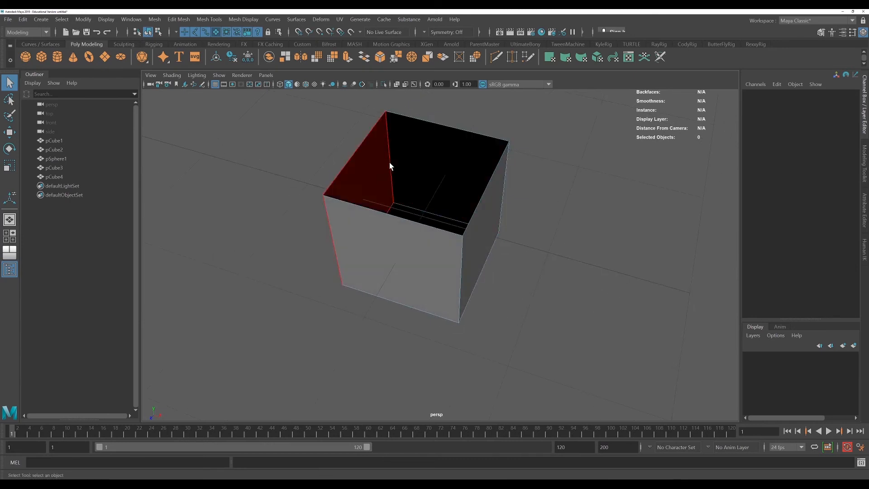
left_click_drag(363, 183, 381, 234, "alt")
left_click_drag(391, 193, 487, 194, "alt")
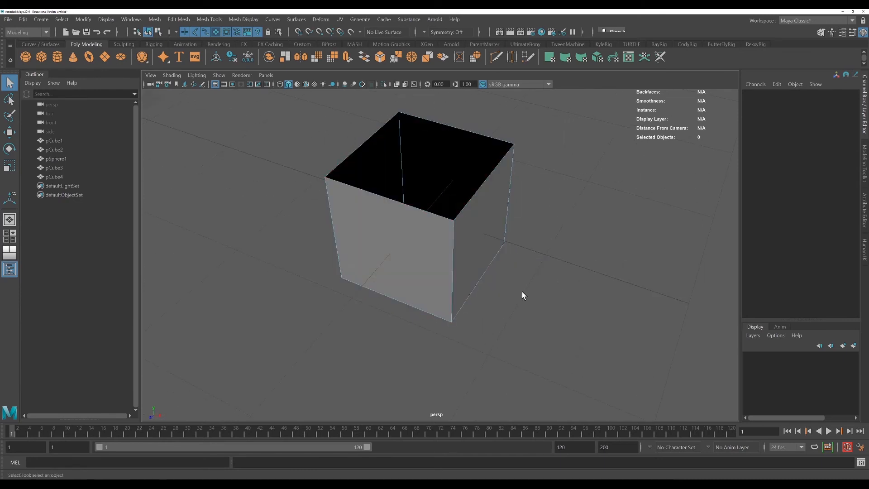
left_click_drag(523, 296, 521, 287, "alt")
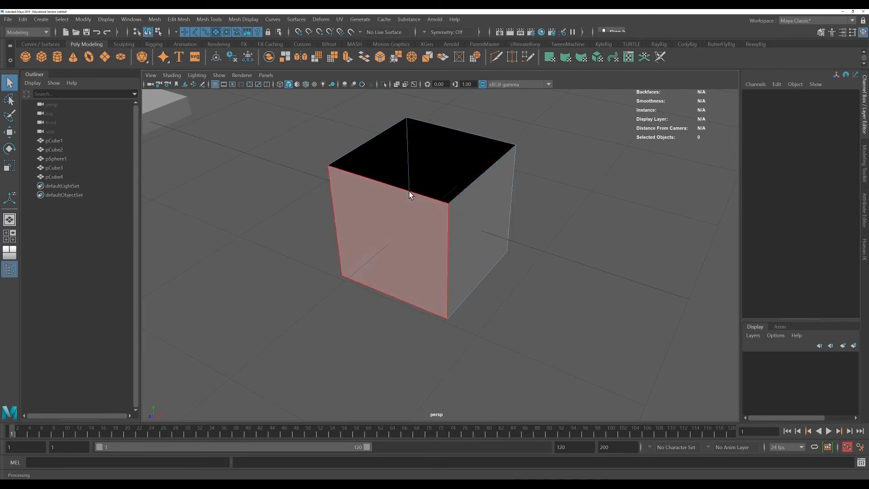
left_click_drag(439, 237, 491, 243, "alt")
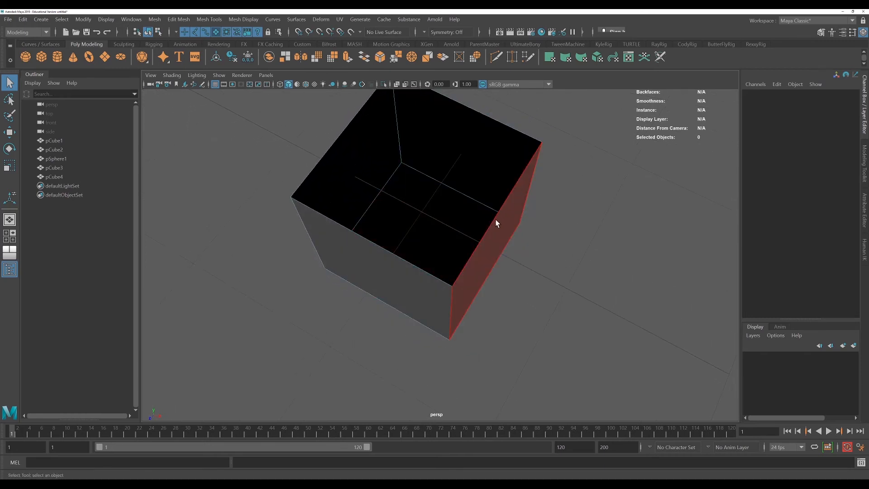
left_click_drag(491, 283, 478, 249, "alt")
key("ctrl+z")
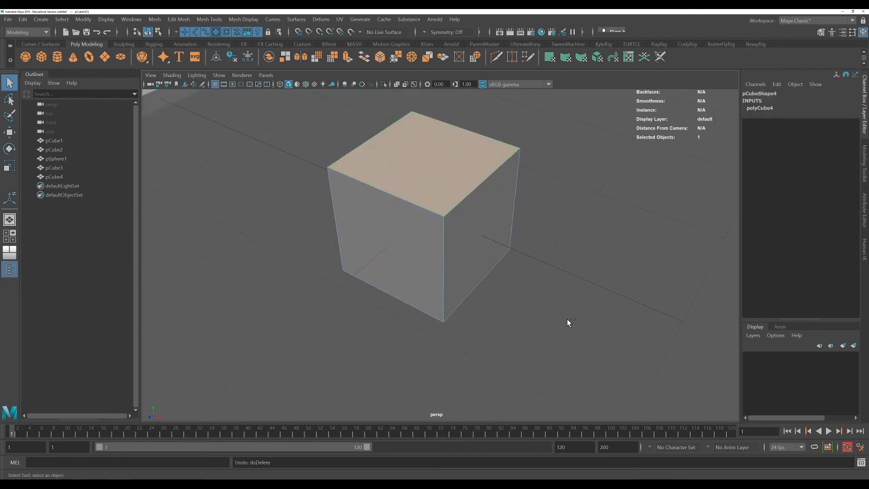
Extrude the fourth cube's top face and scale it uniformly inward to about 0.967, leaving a thin rim
key("ctrl+e")
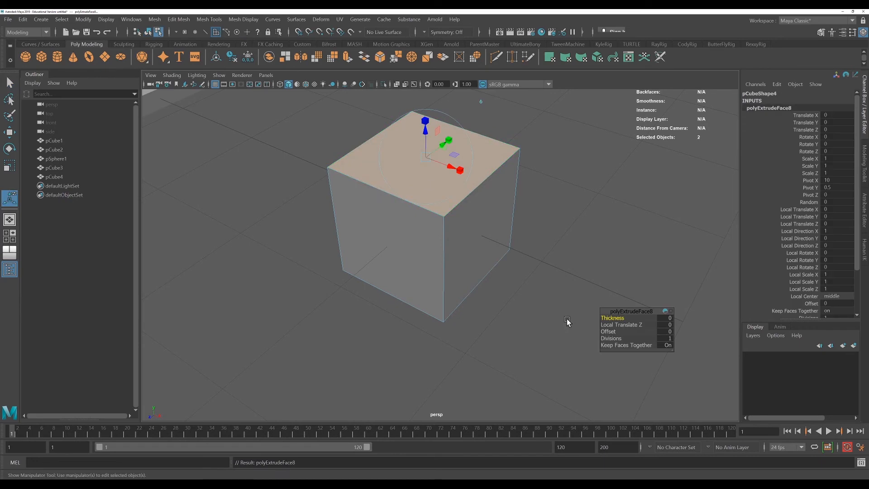
left_click(426, 120)
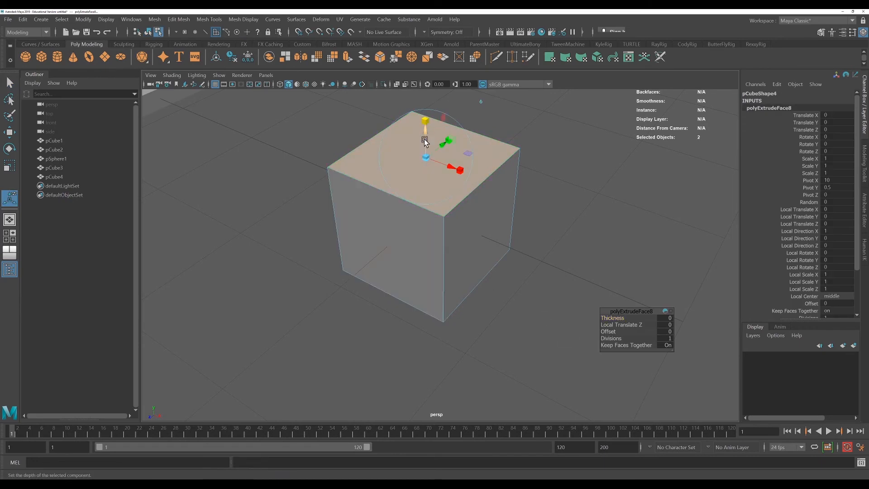
left_click_drag(426, 157, 426, 157)
scroll(515, 201, "up", 4)
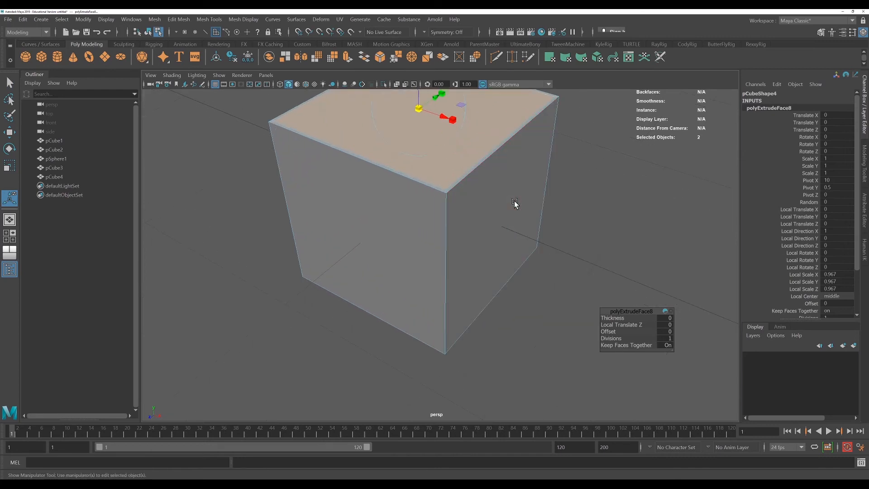
left_click_drag(515, 201, 542, 239, "alt")
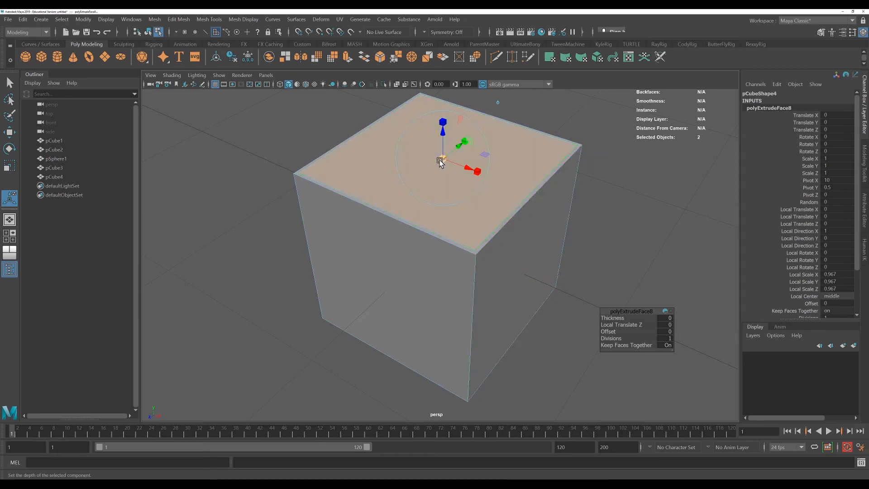
Try scaling the inset top face to about 0.806 and, separately, pushing it down about 0.036, undoing each change
left_click_drag(444, 158, 442, 159)
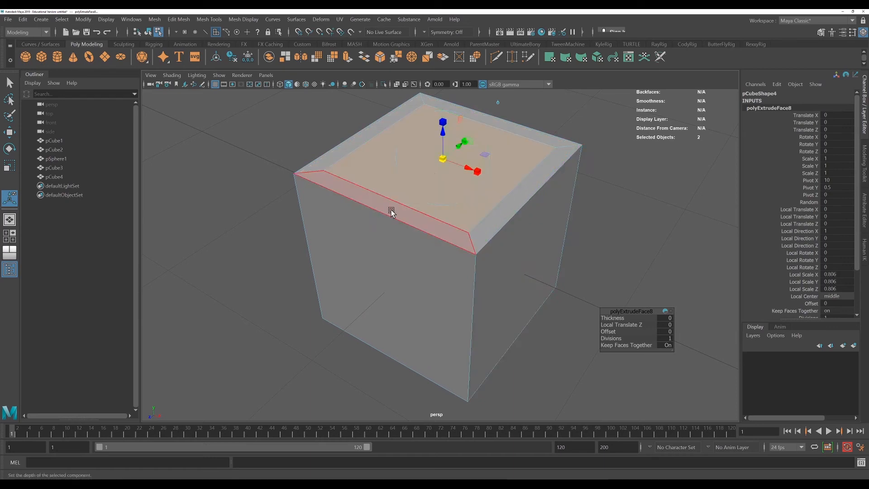
key("ctrl+z")
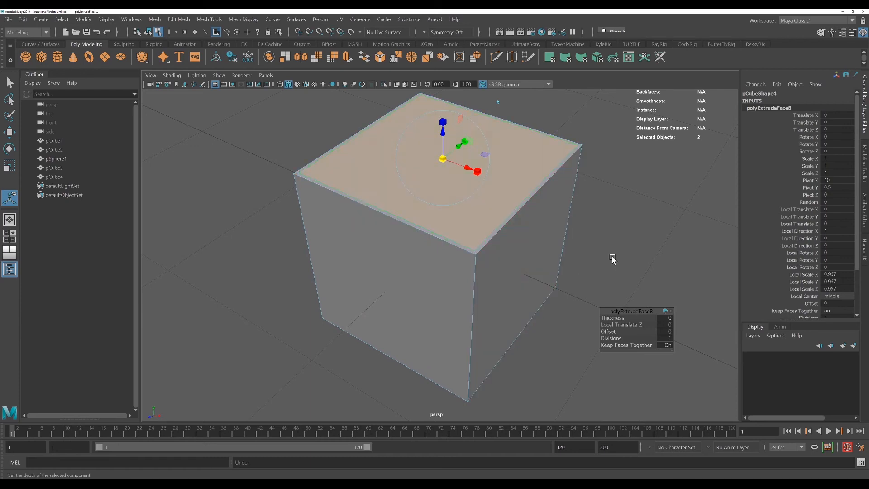
left_click_drag(613, 258, 634, 243, "alt")
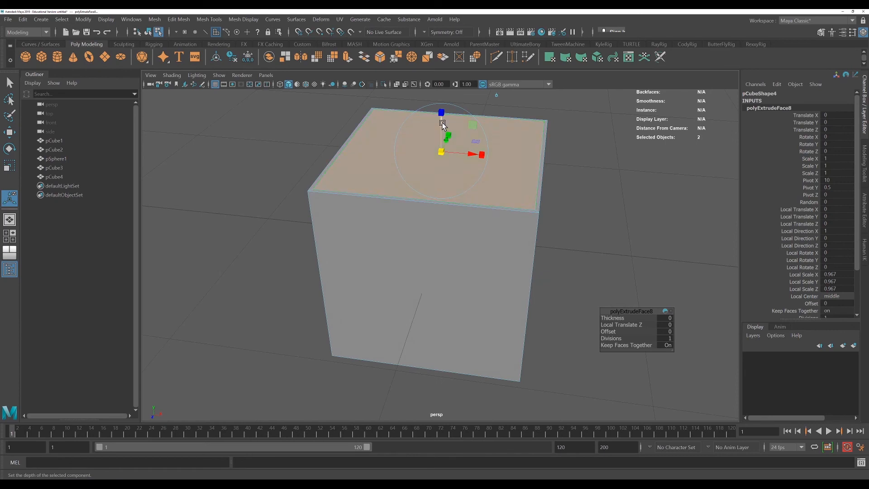
mouse_move(442, 120)
left_mouse_down()
mouse_move(442, 199)
mouse_move(431, 246)
mouse_move(438, 131)
left_mouse_up()
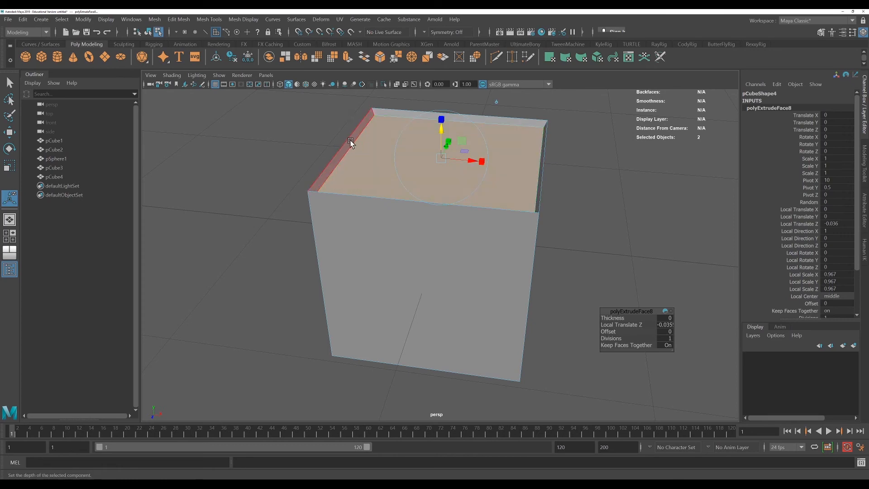
key("ctrl+z")
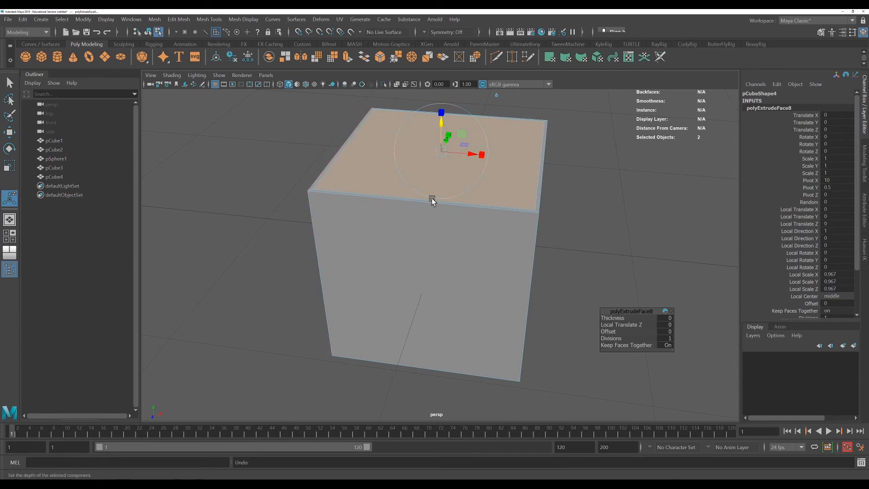
Try shrinking the inset top face to about 0.532 and lowering it with the Move tool, undoing both changes
left_click(441, 114)
left_click_drag(443, 156, 435, 156)
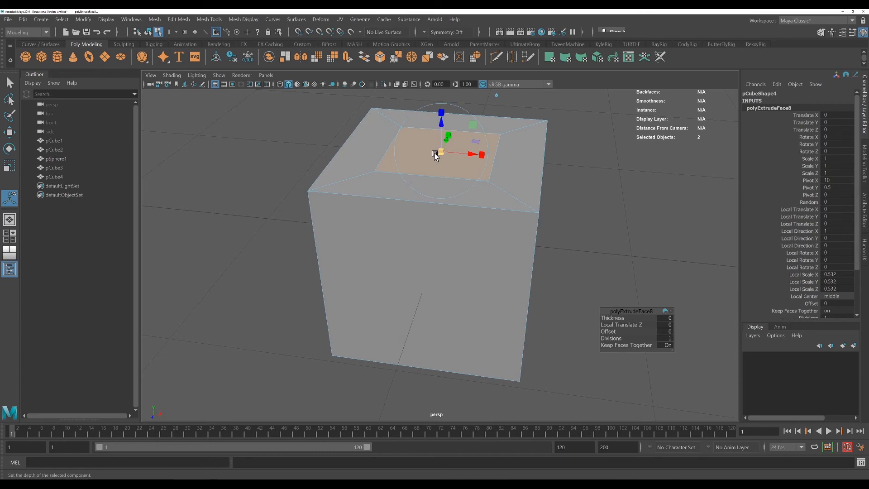
key("w")
left_click_drag(442, 108, 442, 127)
key("ctrl+z")
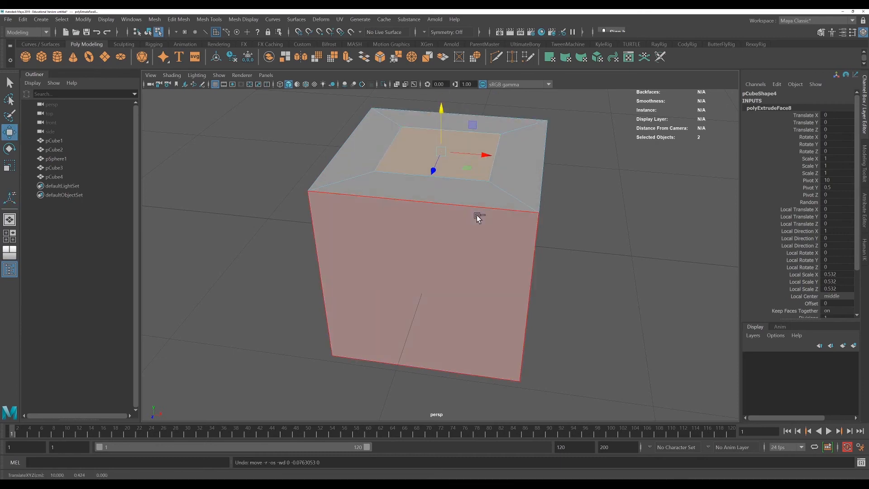
key("ctrl+z")
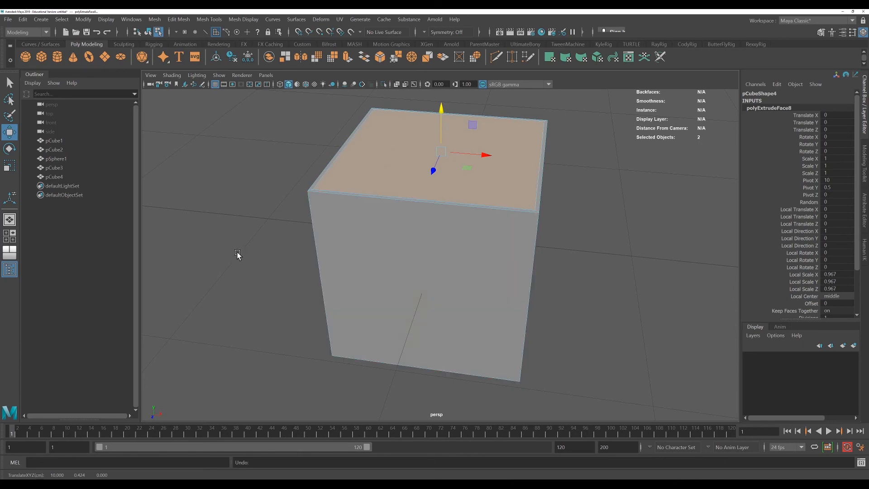
Extrude the inset top face again and push it down 0.9 into the cube, checking the depth in the front view
left_click_drag(261, 241, 249, 230, "alt")
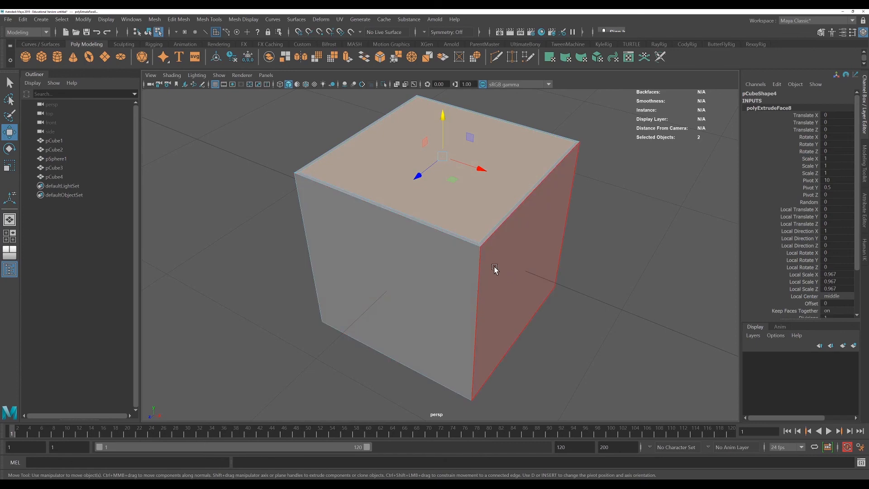
key("ctrl+e")
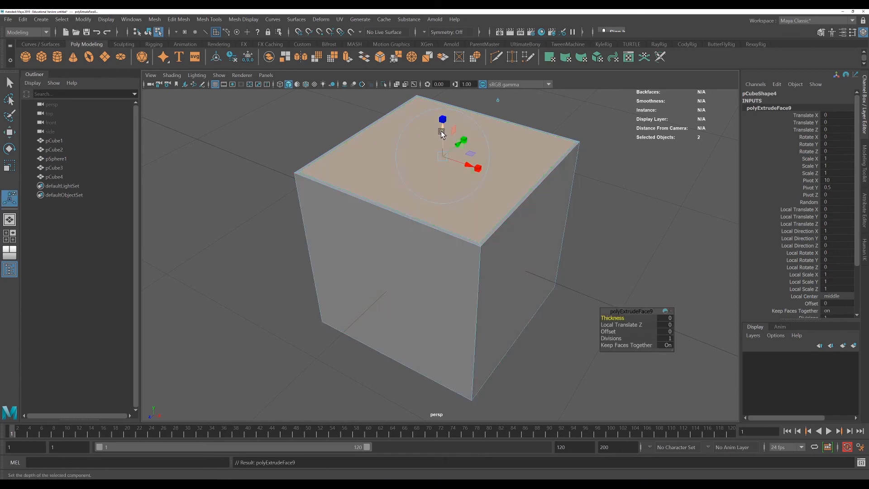
left_click_drag(441, 131, 442, 235)
key("space")
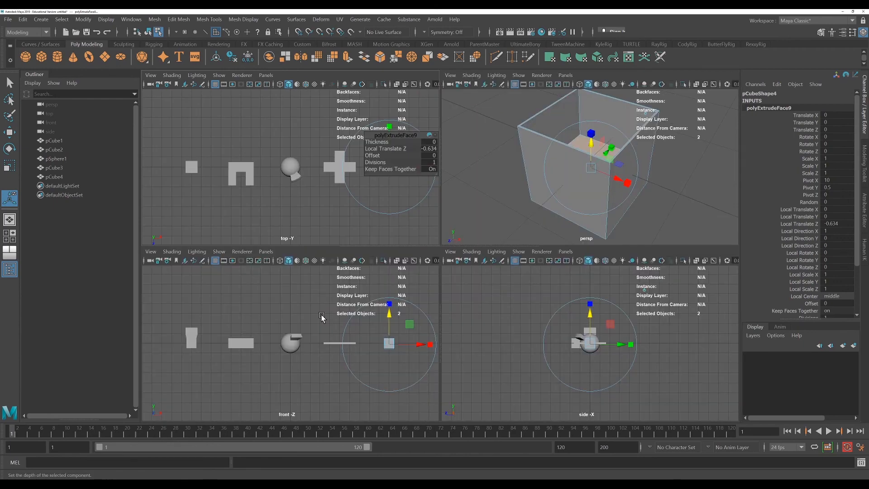
scroll(394, 345, "up", 7)
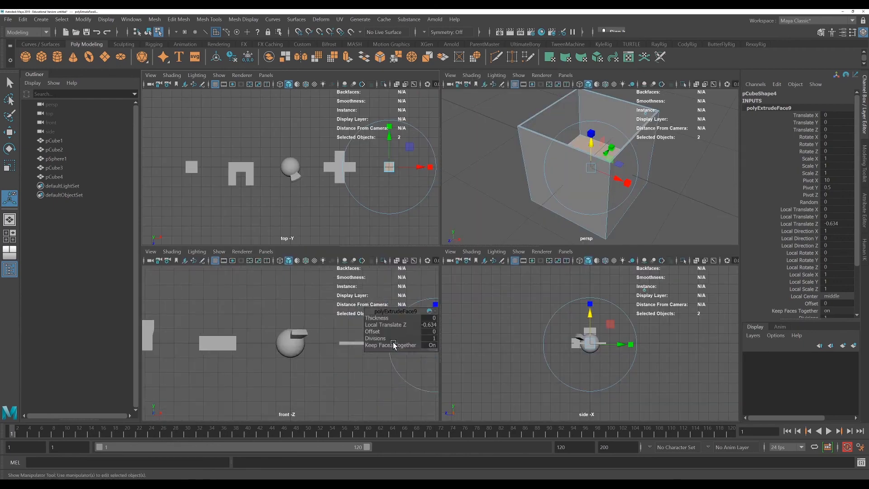
middle_click_drag(357, 373, 109, 337, "alt")
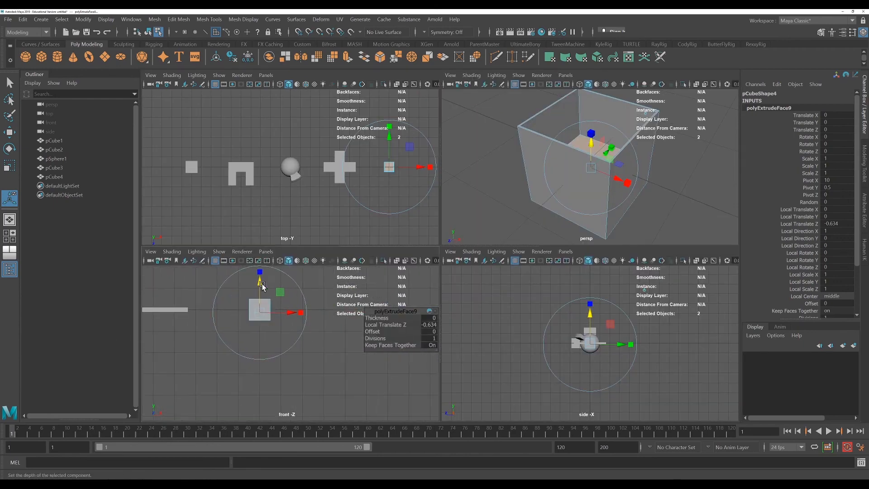
mouse_move(260, 282)
left_mouse_down()
mouse_move(259, 347)
mouse_move(263, 287)
left_mouse_up()
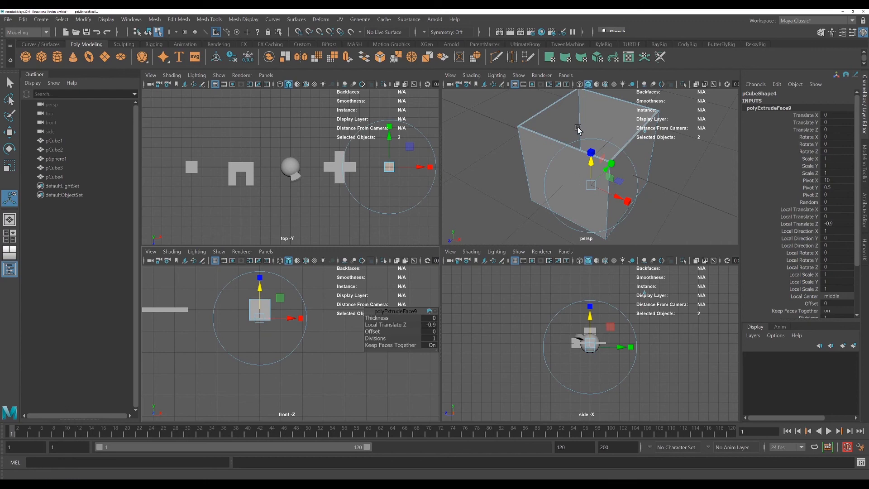
Return the hollowed cube to object mode and inspect its interior in the full perspective view
key("space")
right_click_drag(604, 107, 645, 92)
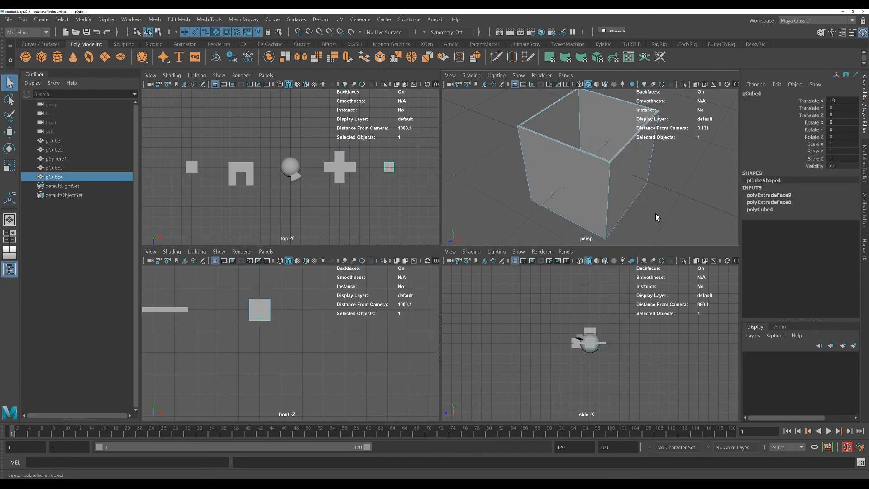
scroll(650, 171, "up", 2)
left_click_drag(650, 171, 607, 197, "alt")
key("space")
middle_click_drag(439, 234, 528, 184, "alt")
scroll(528, 184, "down", 2)
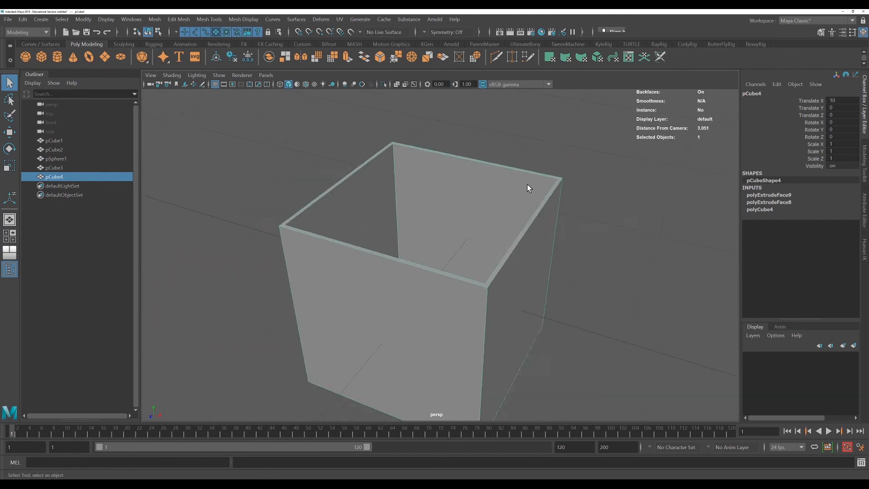
Select the vertices around the hollow box's top rim and move them down to make the box shallow
left_click_drag(470, 272, 461, 252, "alt")
right_click_drag(440, 209, 383, 204)
left_click_drag(291, 156, 515, 235)
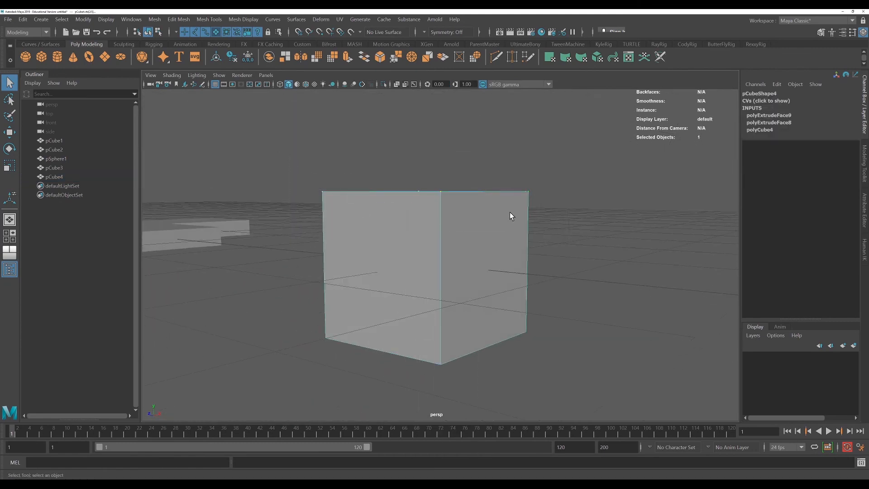
key("w")
left_click_drag(437, 166, 442, 247)
Scale the rim vertices outward along X and Z to flare the shallow box into a tray
key("r")
left_click_drag(458, 293, 498, 303)
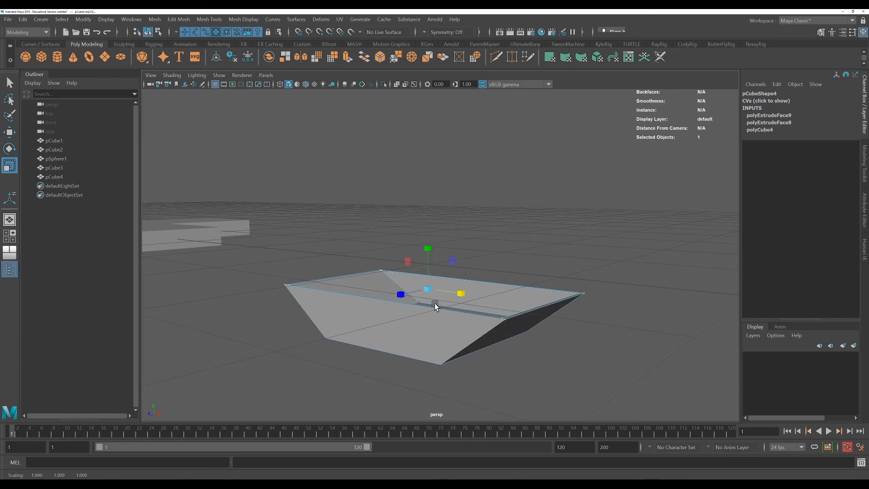
left_click_drag(402, 295, 371, 322)
scroll(545, 316, "down", 3)
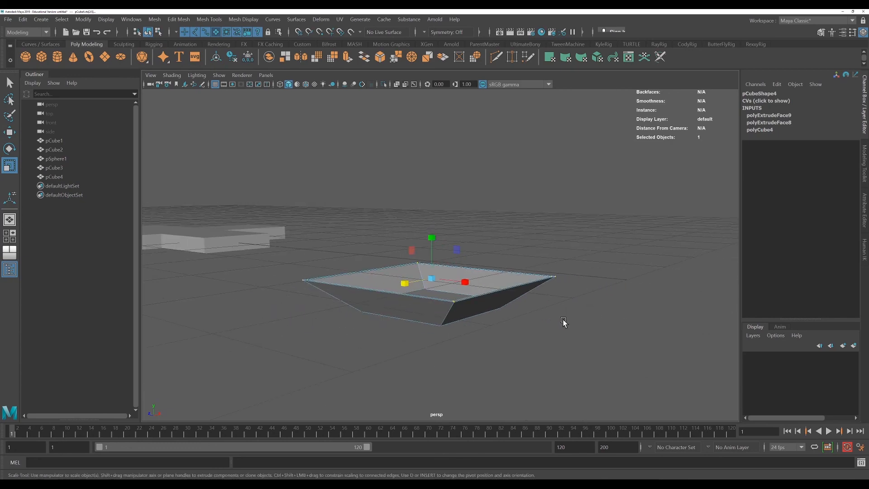
mouse_move(561, 320)
left_mouse_down("alt")
mouse_move(541, 334)
mouse_move(558, 325)
left_mouse_up("alt")
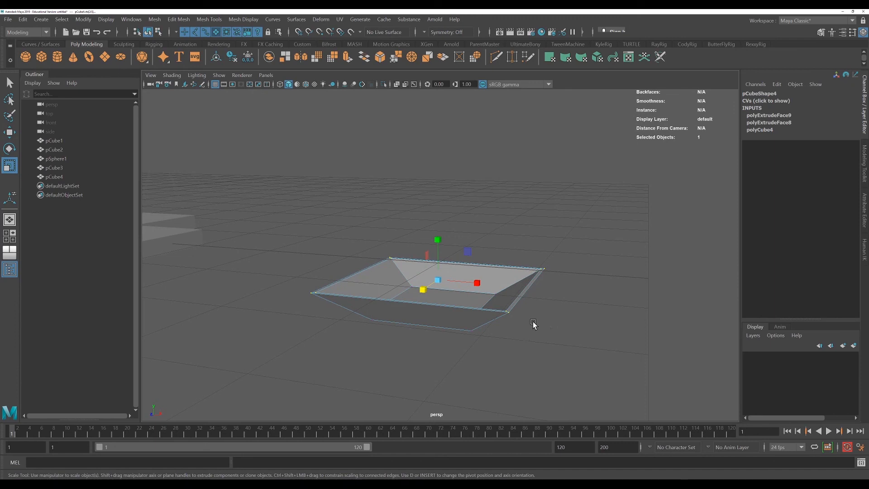
left_click_drag(536, 324, 539, 321, "alt")
Extrude the tray's inner floor face and shrink it to a local scale of about 0.317, with about 0.657 in Y
right_click_drag(507, 246, 503, 274)
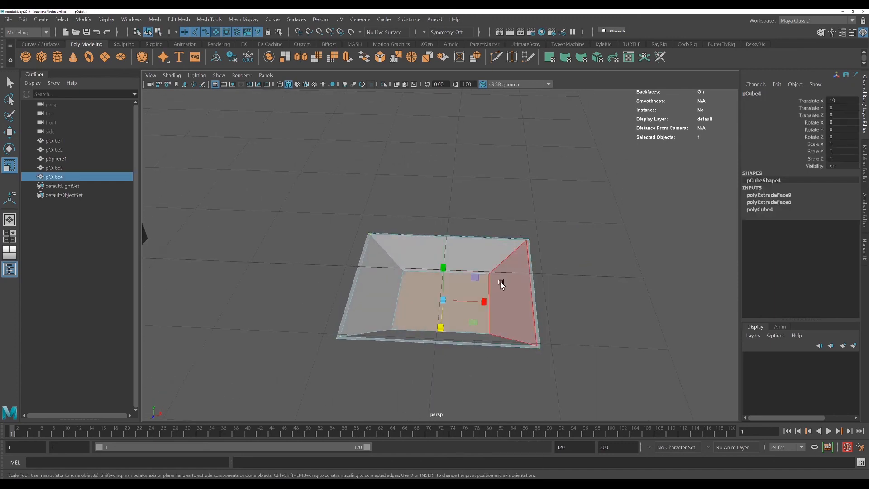
left_click(472, 298)
left_click_drag(472, 299, 591, 330, "alt")
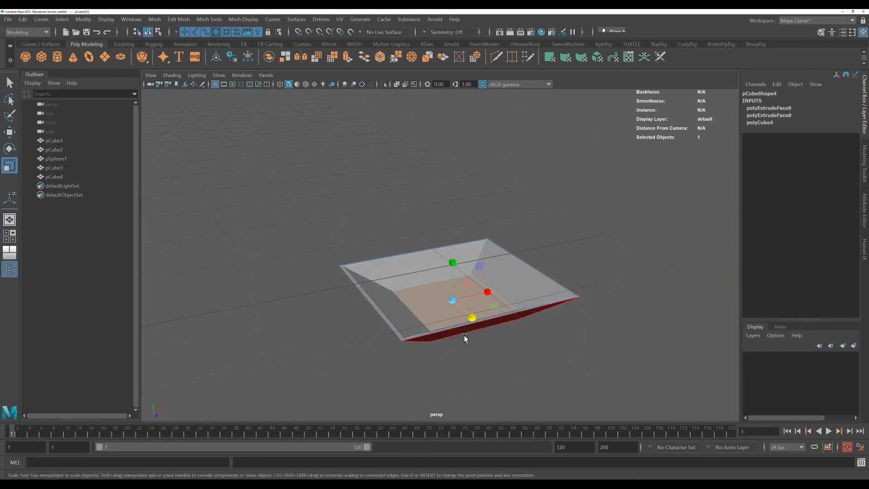
key("ctrl+e")
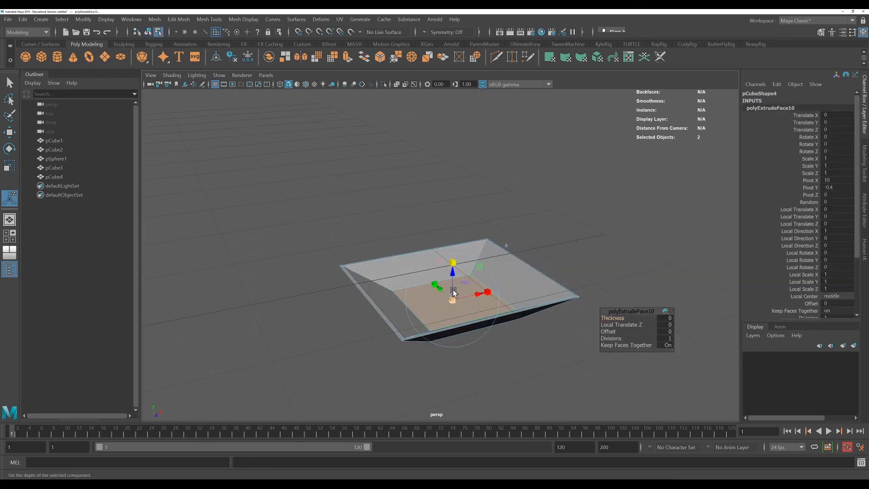
left_click_drag(451, 303, 424, 306)
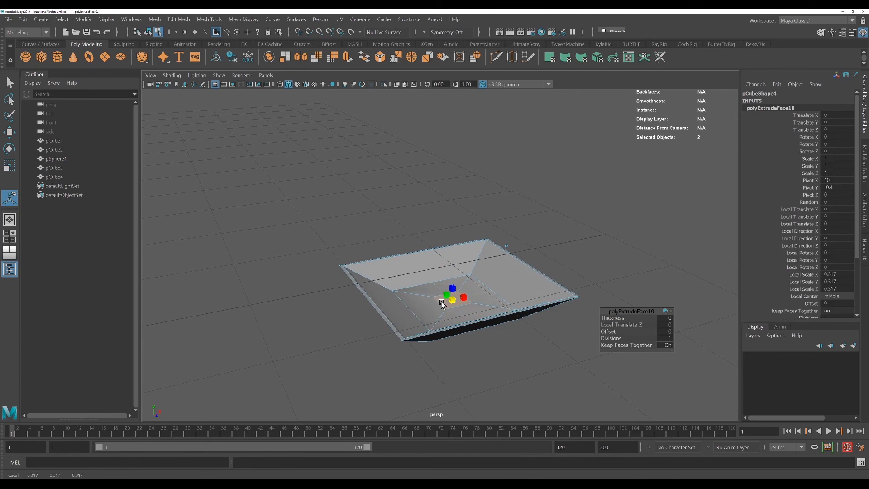
left_click_drag(499, 369, 508, 339, "alt")
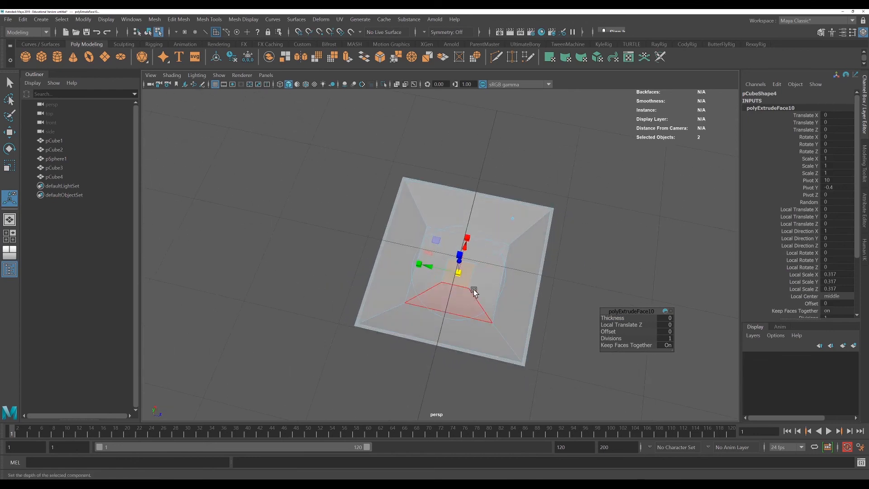
left_click_drag(420, 268, 512, 329)
Extrude the shrunken floor face again and pull it up about 2.13 into a tall column
key("ctrl+e")
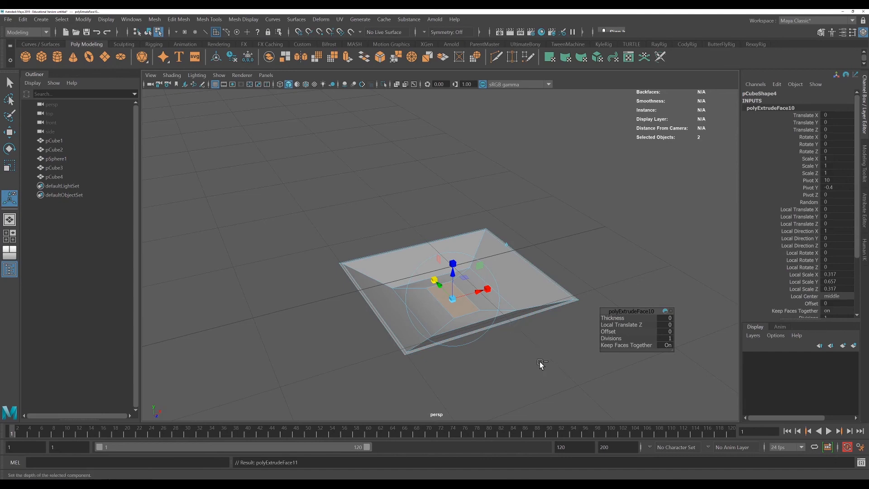
left_click_drag(453, 271, 470, 63)
right_click_drag(560, 317, 561, 343, "alt")
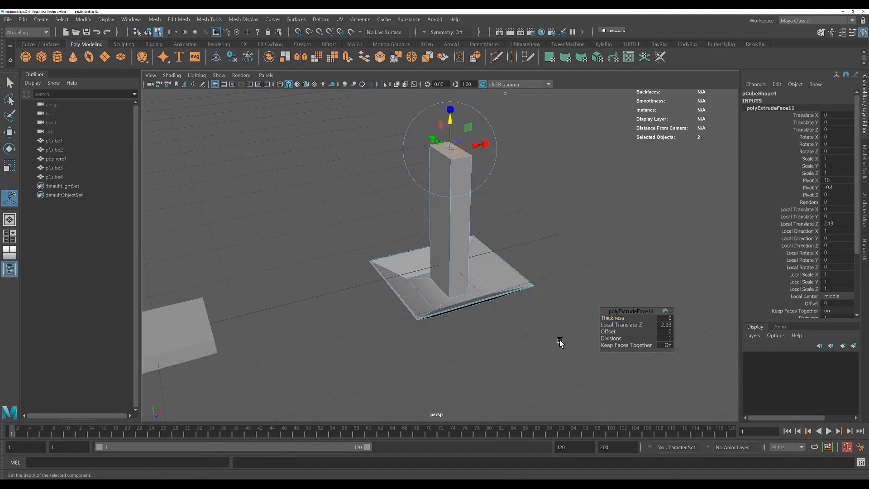
left_click_drag(561, 343, 511, 345, "alt")
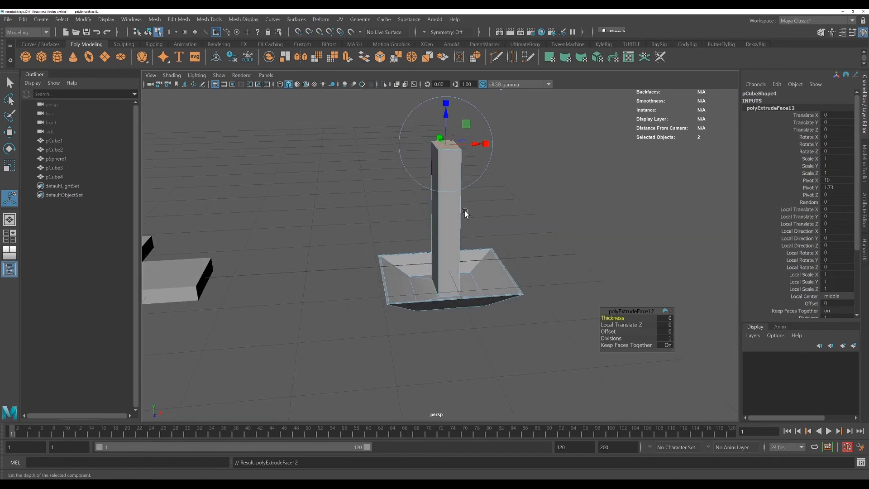
Extrude the column's top face outward to a local scale of about 2.55, and extrude it again about 0.734 upward into a block
key("ctrl+e")
left_click_drag(445, 144, 468, 150)
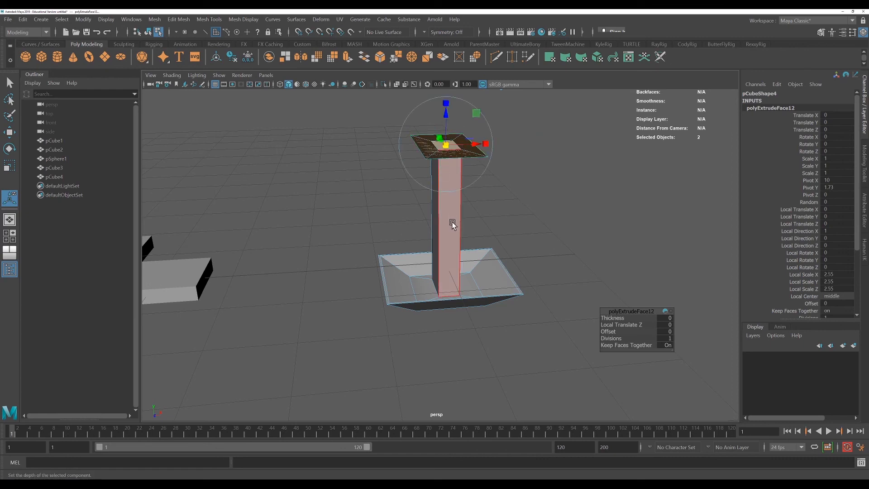
key("ctrl+e")
left_click_drag(446, 116, 453, 58)
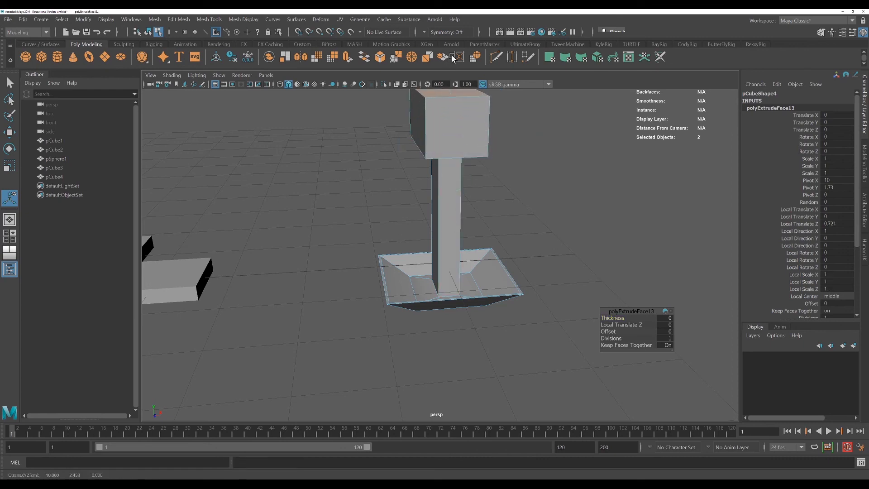
mouse_move(528, 273)
left_mouse_down("alt")
mouse_move(566, 252)
mouse_move(525, 261)
left_mouse_up("alt")
left_click_drag(499, 226, 565, 225, "alt")
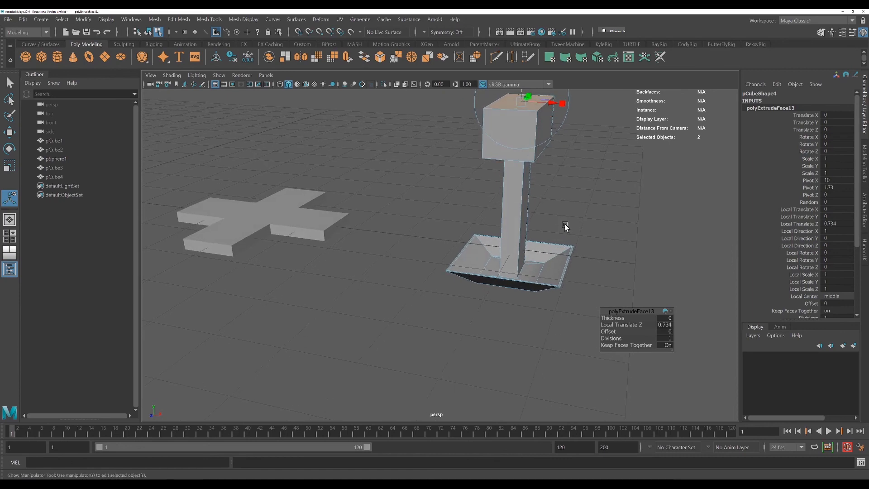